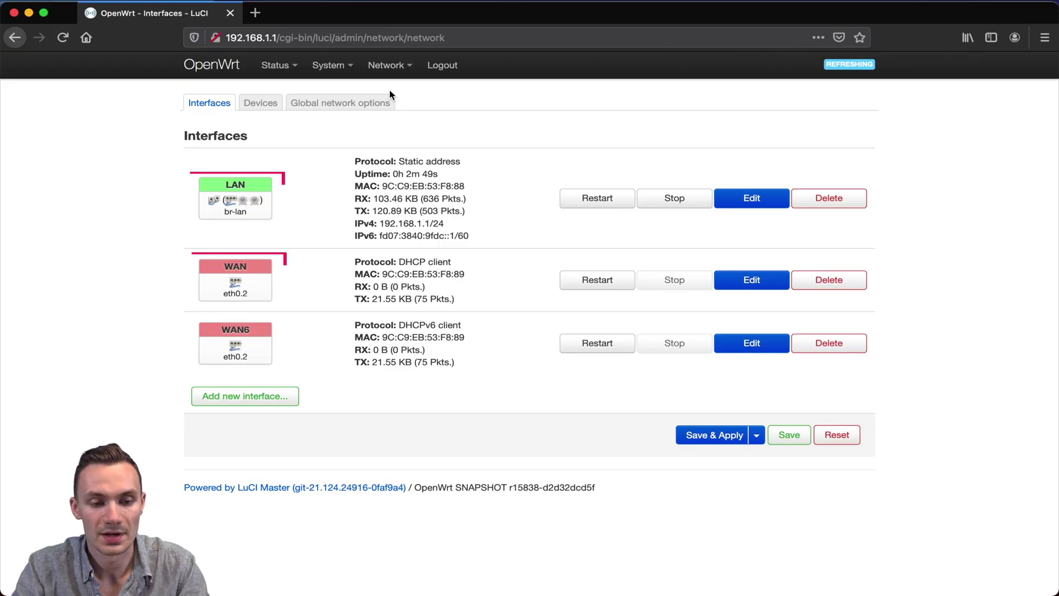
Switch from the Interfaces overview to the Devices list.
click(260, 104)
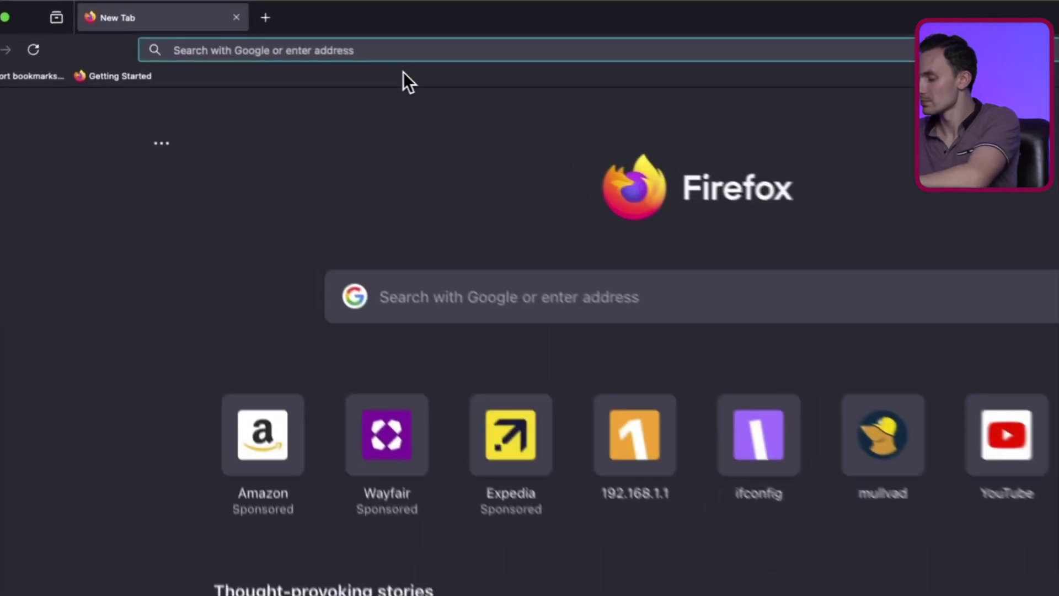
Log into LuCI at 192.168.1.1 as root and open Network > Interfaces.
text(http://192.168.1.1/)
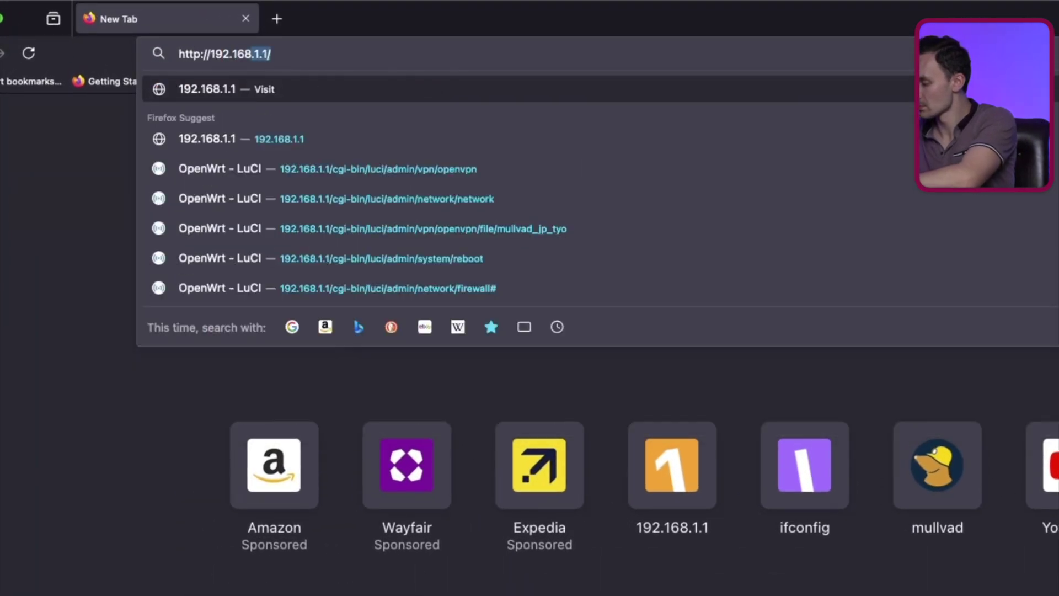
key(Return)
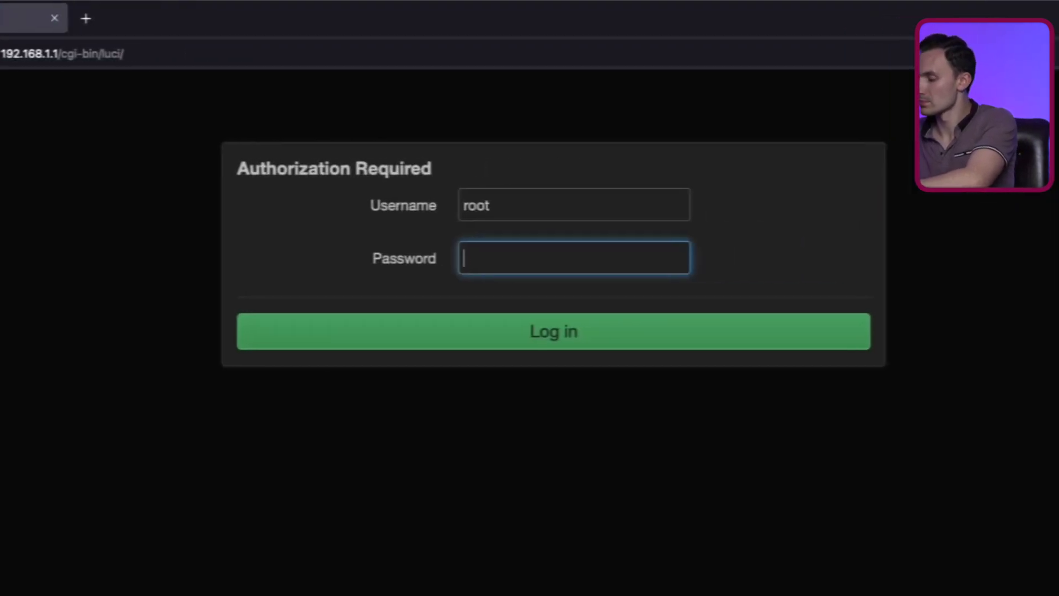
text(********)
key(Return)
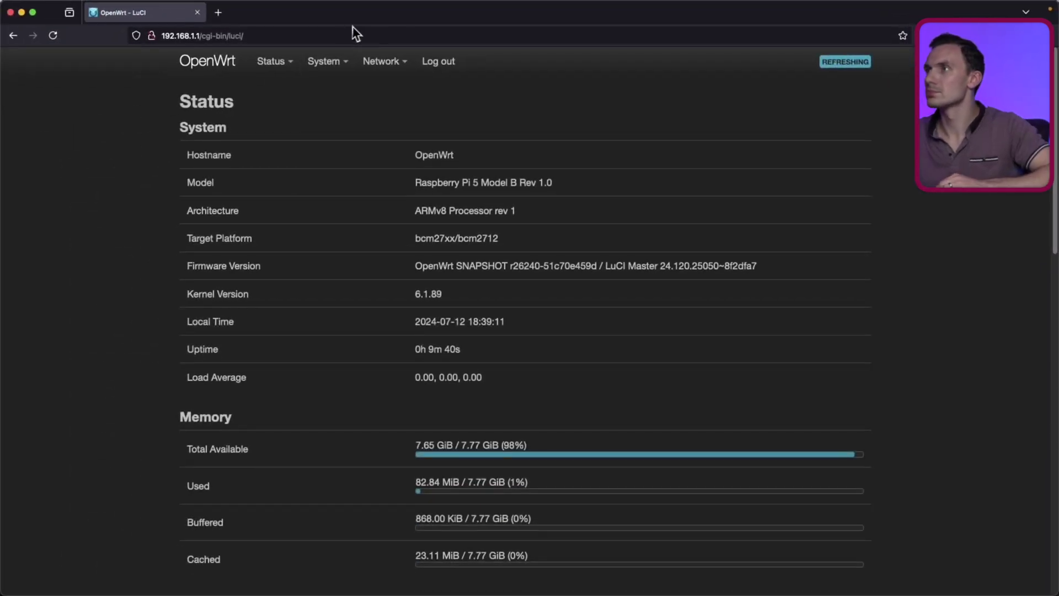
mouse_move(376, 101)
click(377, 132)
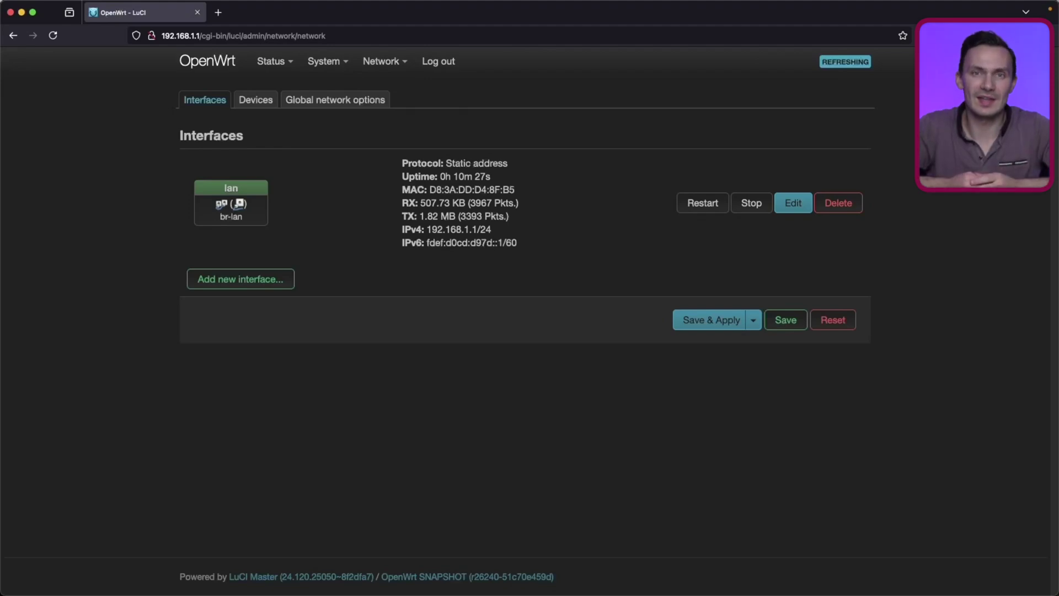
Add a new bridge device named br with eth0 as its bridge port.
click(255, 99)
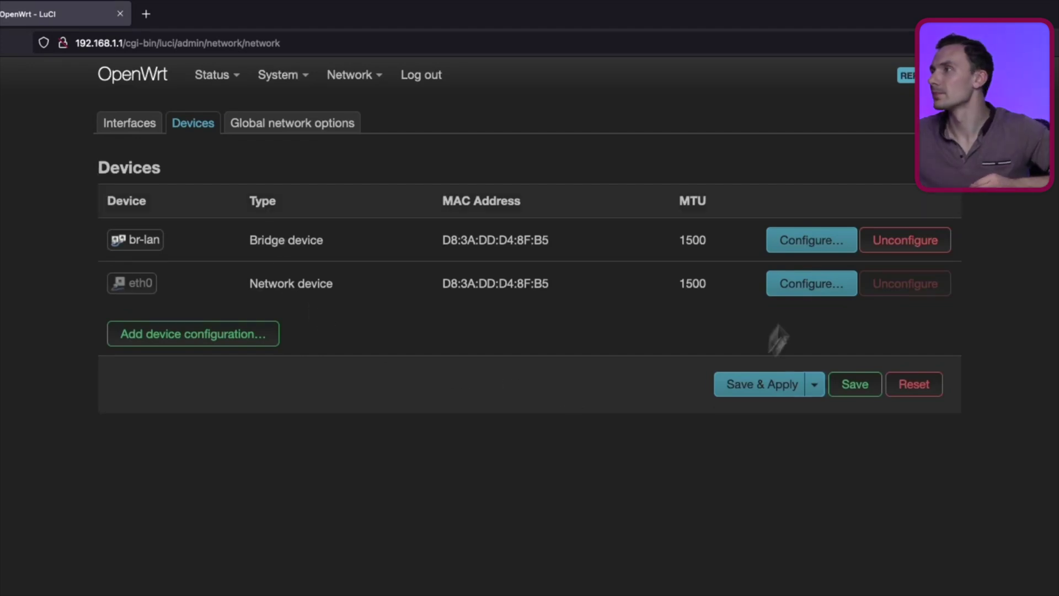
click(270, 341)
click(366, 122)
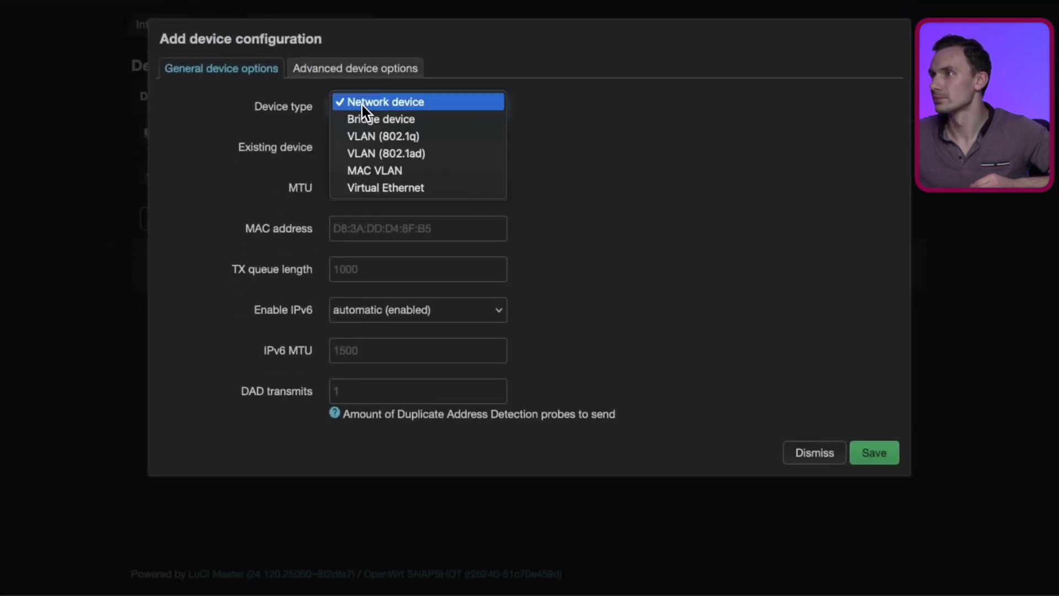
click(414, 133)
click(379, 153)
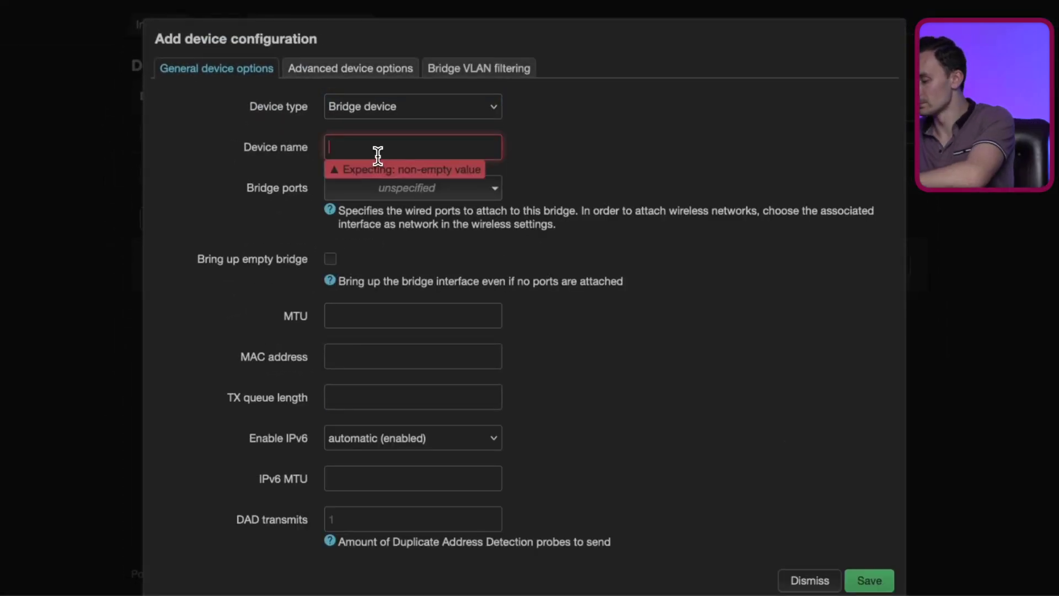
text(br)
click(392, 187)
click(368, 212)
click(586, 275)
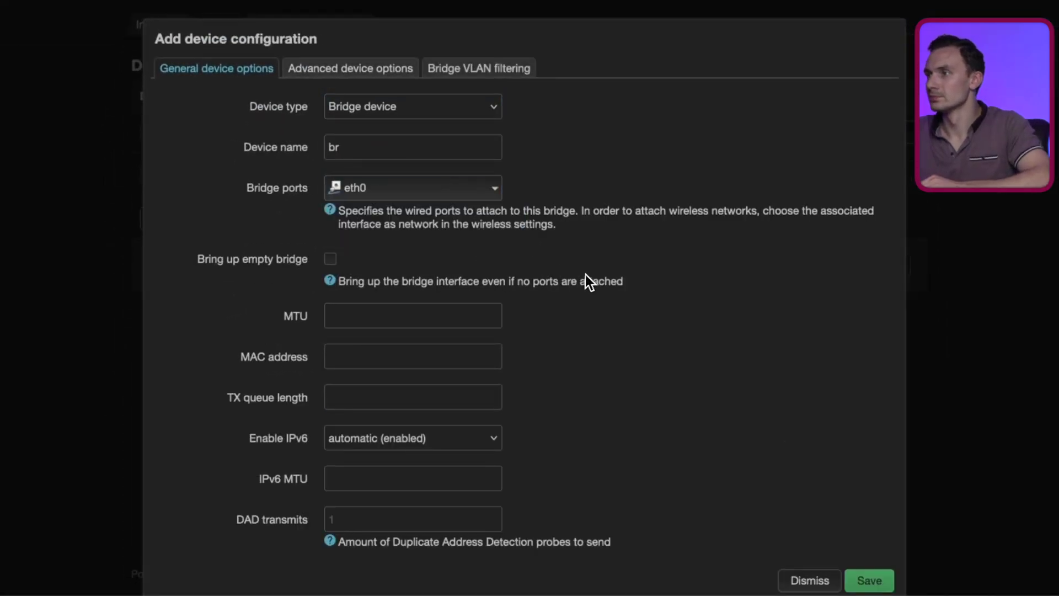
click(472, 80)
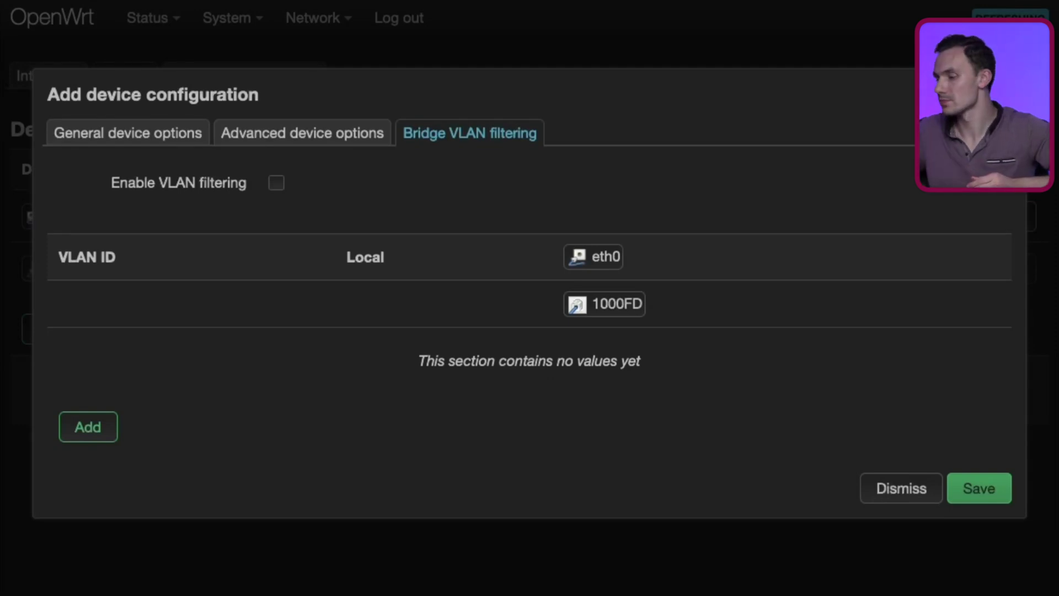
Enable VLAN filtering on br and add VLAN 1 with eth0 untagged.
click(277, 184)
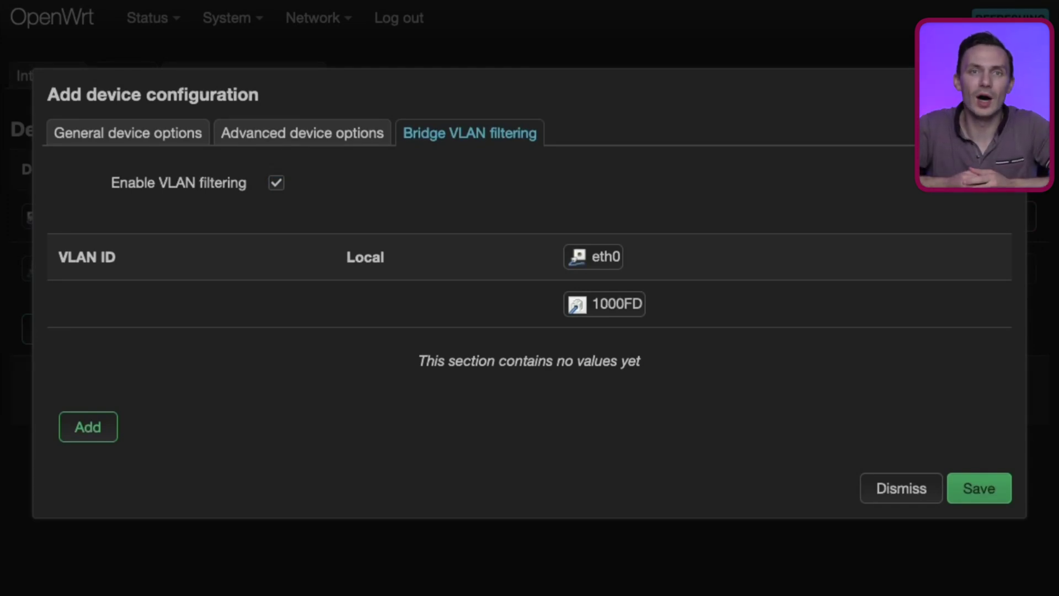
click(110, 428)
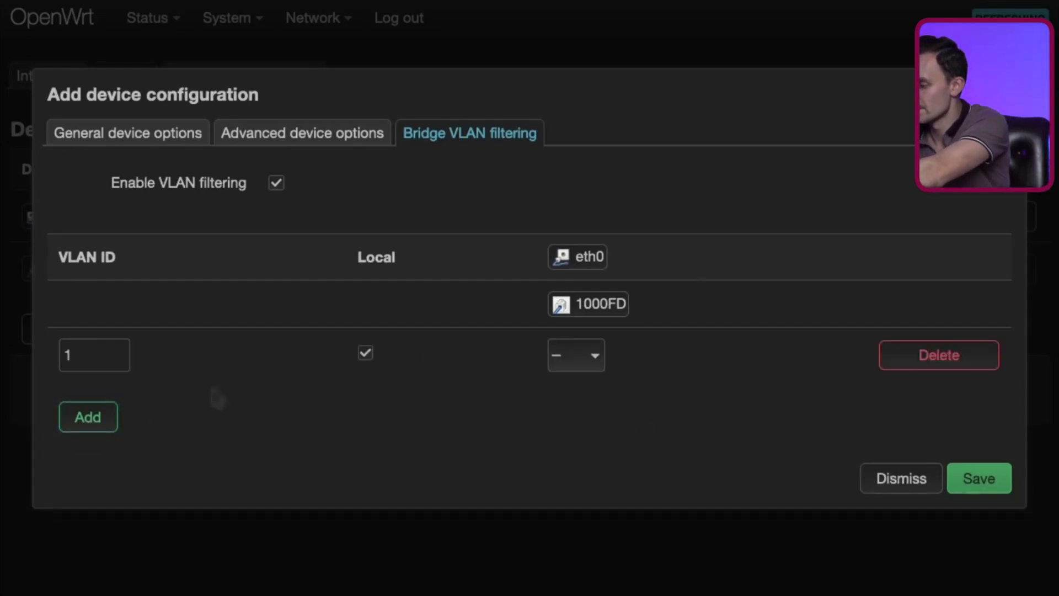
drag(128, 314, 155, 387)
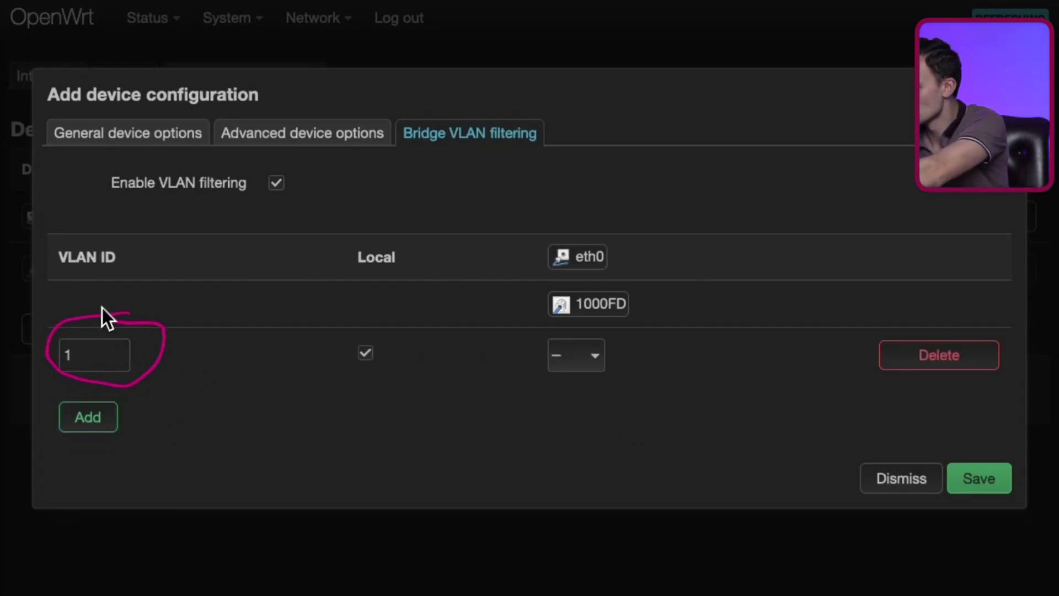
click(595, 356)
click(586, 282)
mouse_move(558, 319)
mouse_down()
mouse_move(545, 364)
mouse_move(552, 326)
mouse_up()
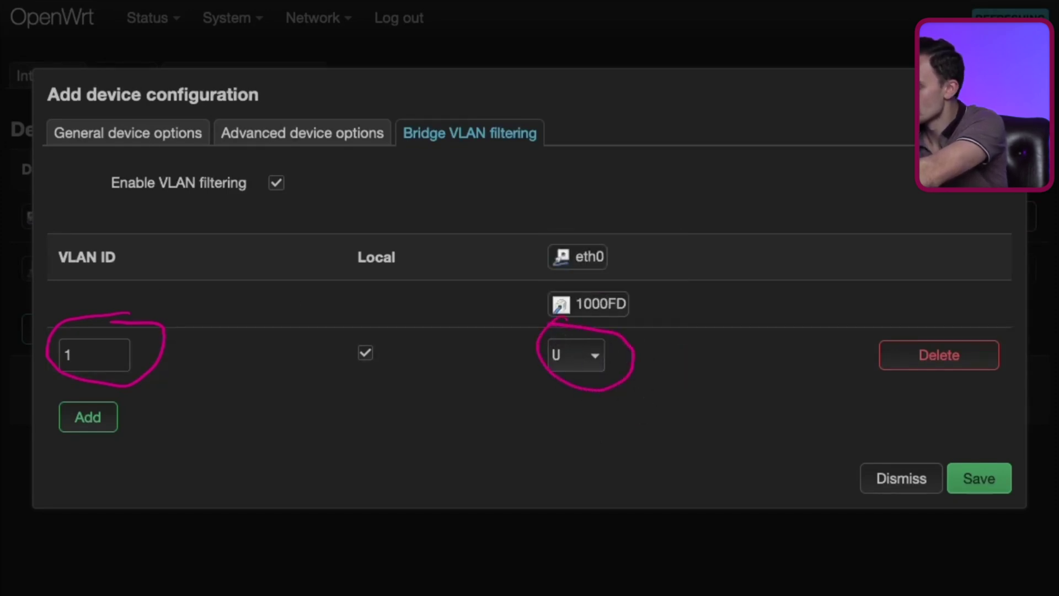
drag(638, 168, 609, 230)
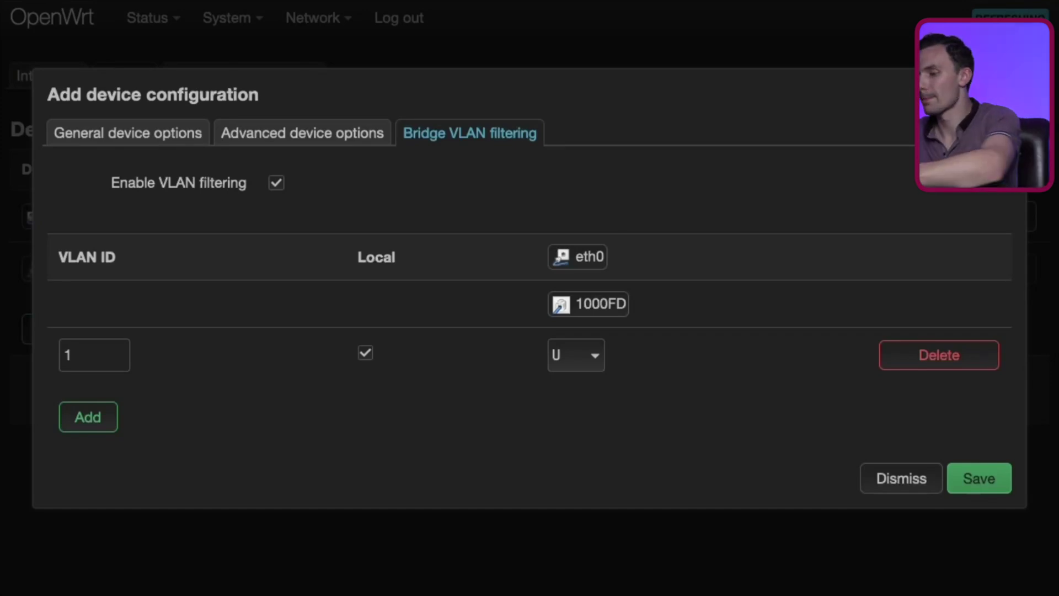
Add VLAN 2 with eth0 tagged and save the br bridge device.
click(99, 425)
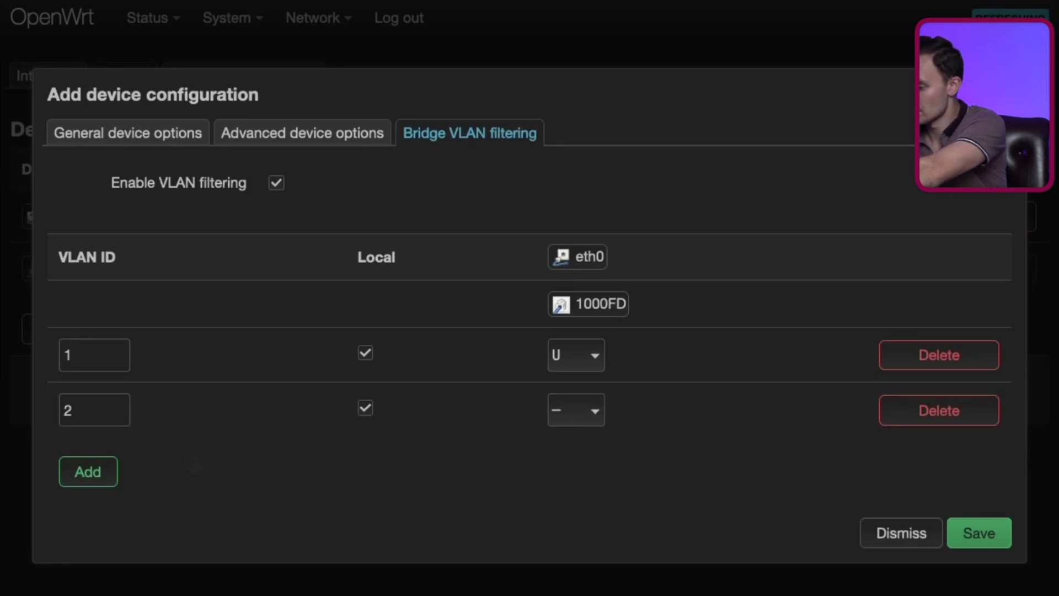
mouse_move(80, 381)
mouse_down()
mouse_move(126, 436)
mouse_move(77, 384)
mouse_up()
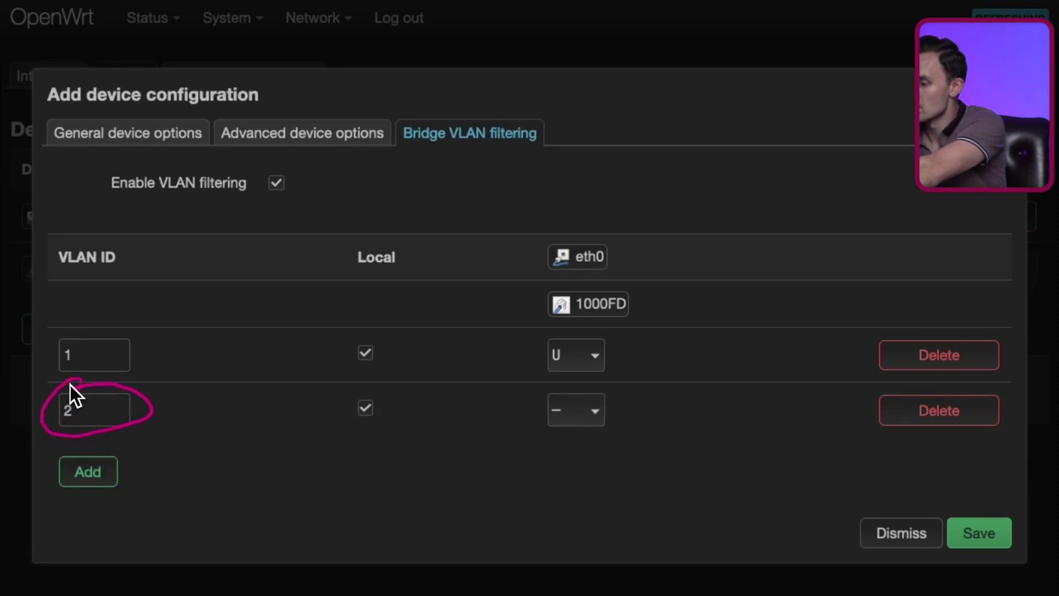
click(591, 411)
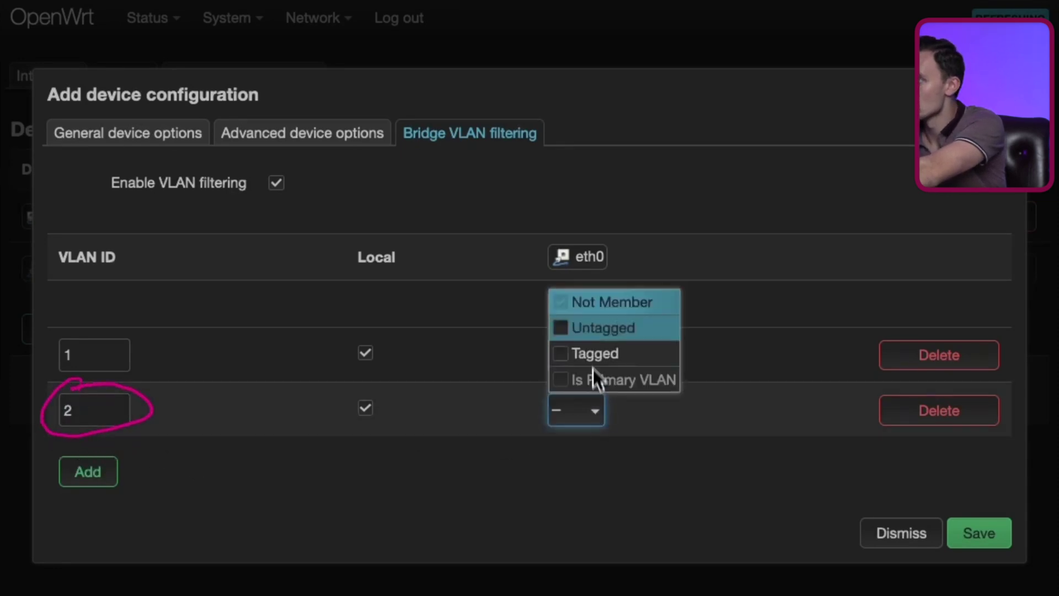
click(569, 355)
click(552, 506)
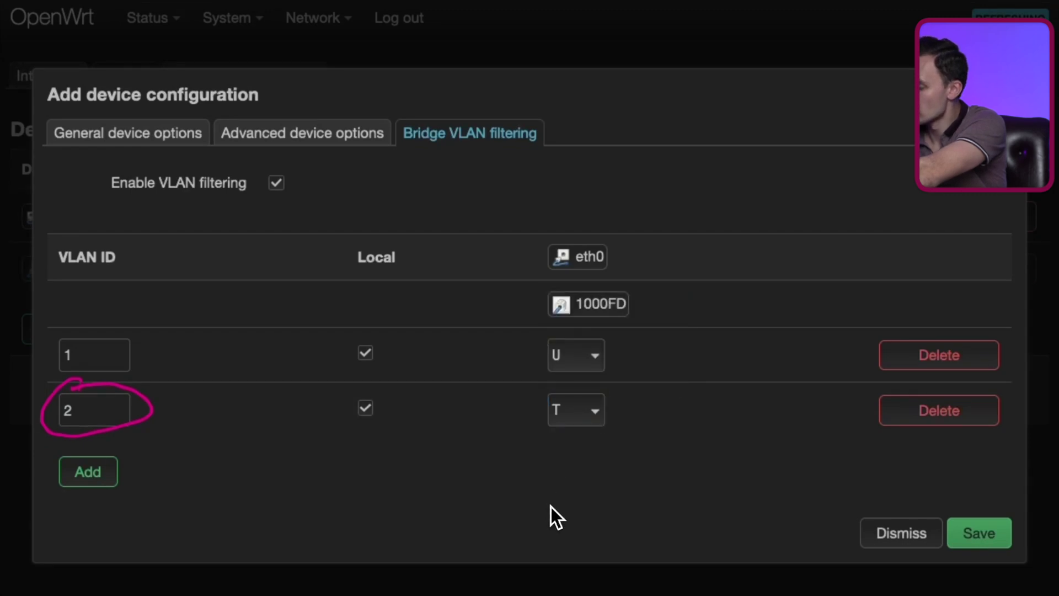
mouse_move(543, 381)
mouse_down()
mouse_move(544, 438)
mouse_move(531, 382)
mouse_up()
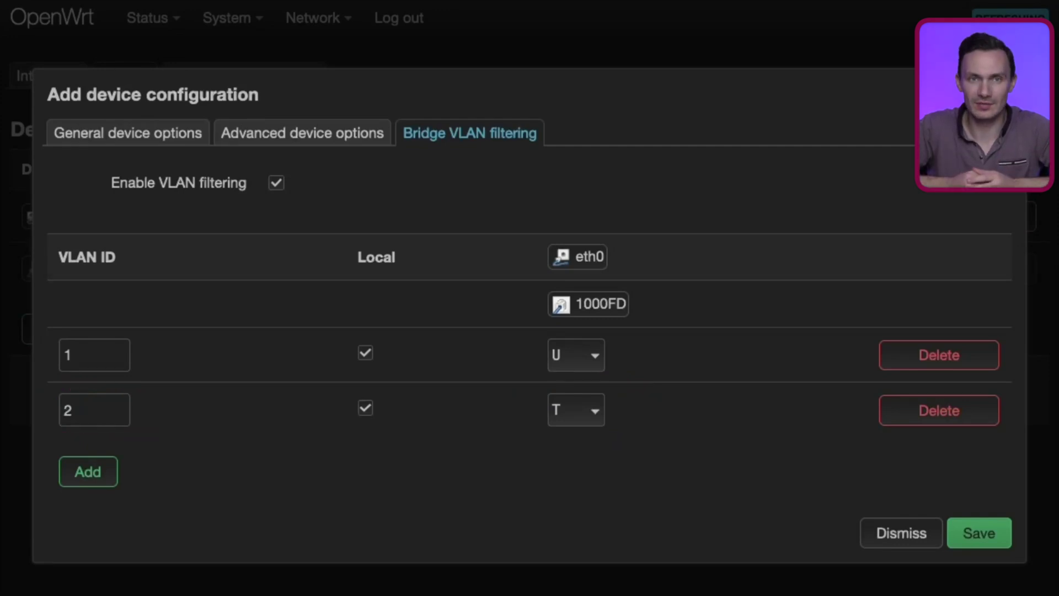
click(971, 533)
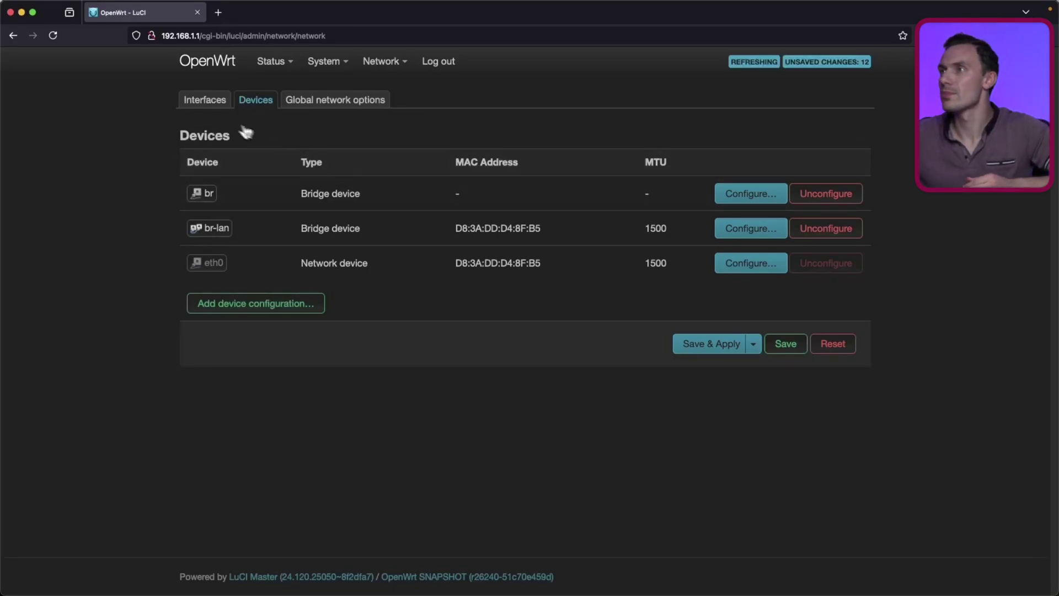
Return to the Interfaces list showing lan on br-lan at 192.168.1.1/24.
click(216, 106)
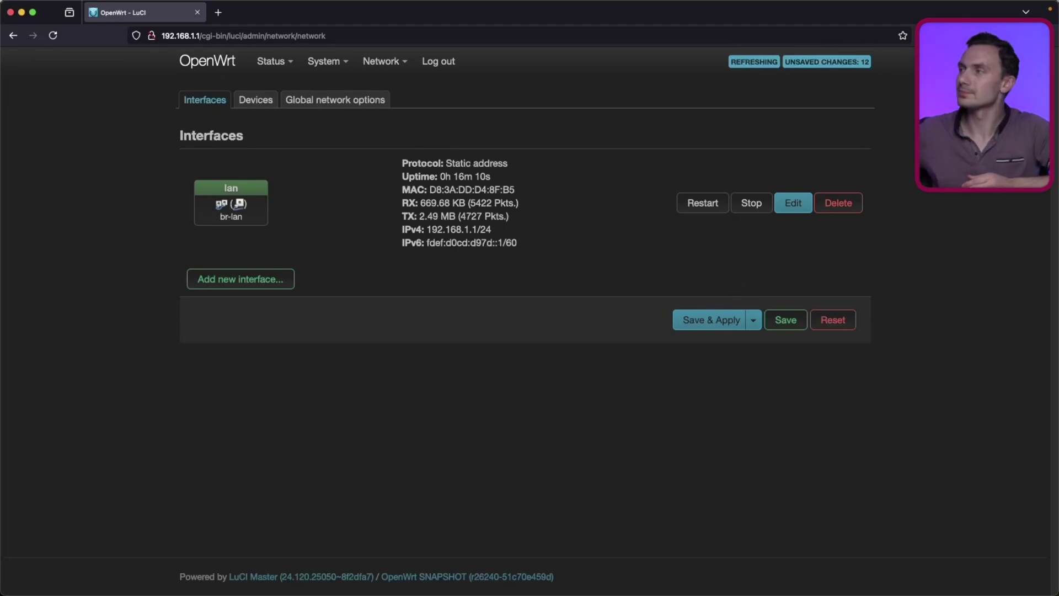
Edit the lan interface and change its device from br-lan to br.1.
click(793, 202)
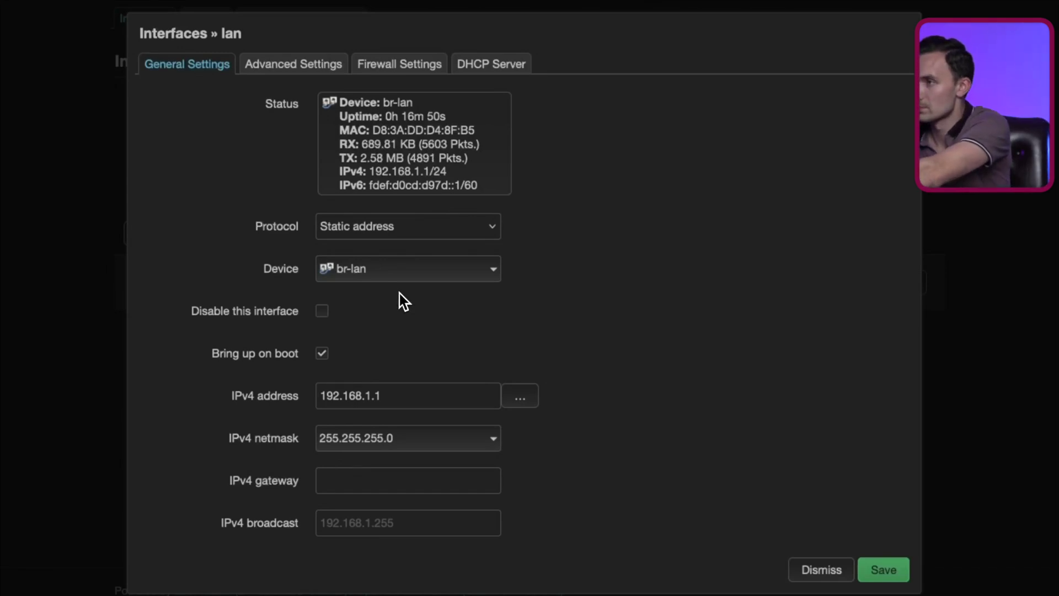
mouse_move(264, 253)
mouse_down()
mouse_move(250, 270)
mouse_move(306, 285)
mouse_up()
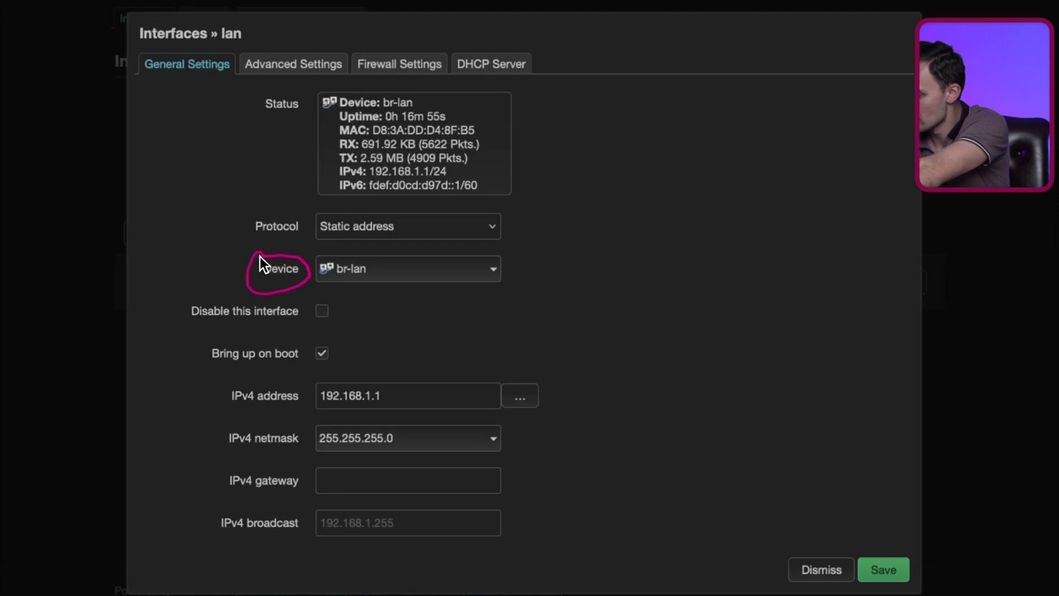
click(342, 270)
click(415, 358)
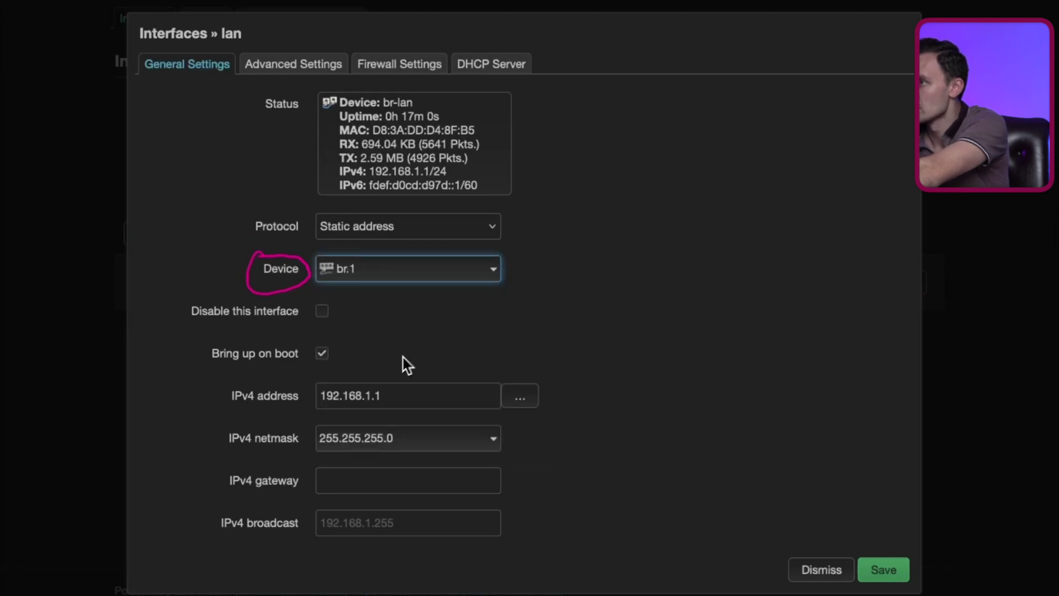
click(371, 308)
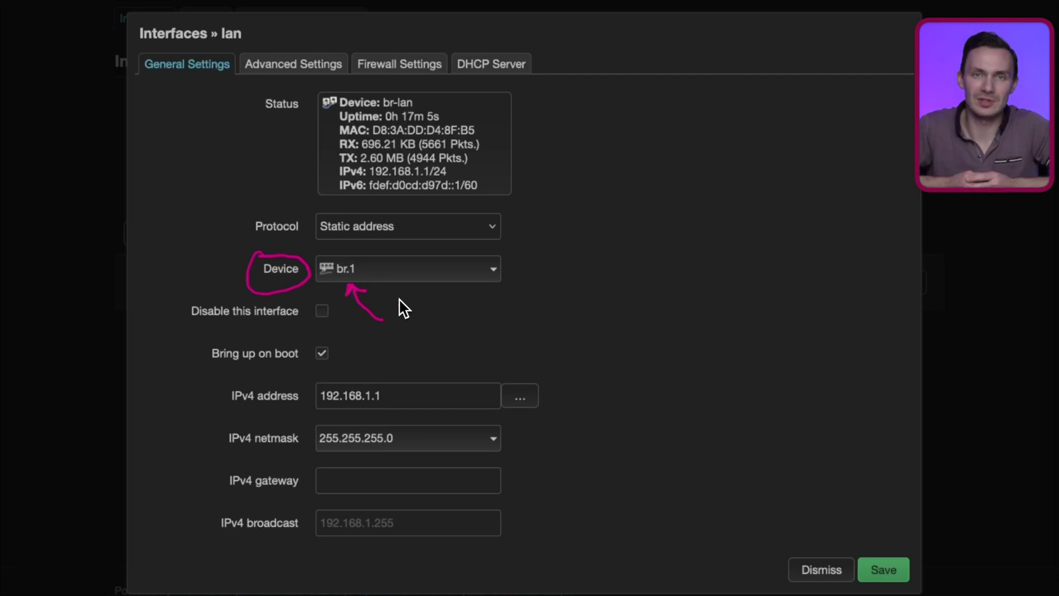
Save the lan change and apply all pending network changes.
click(884, 570)
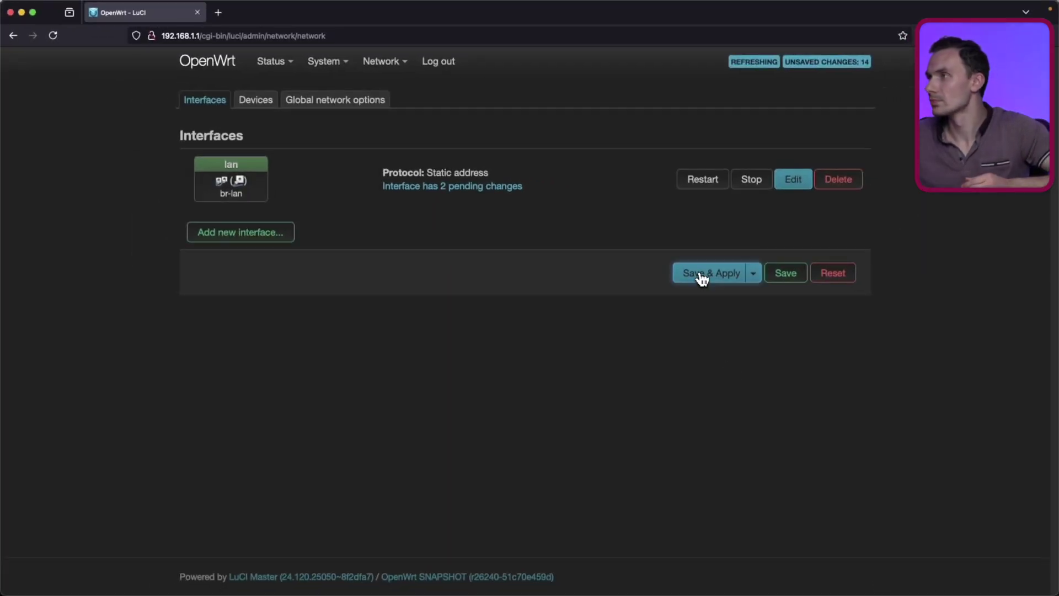
click(701, 274)
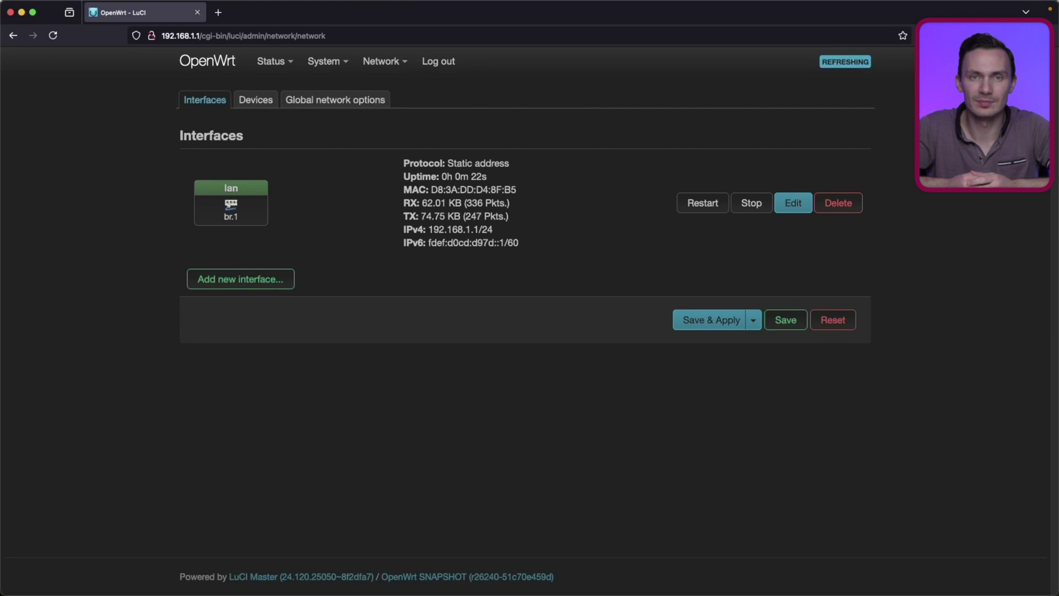
Create an interface named wan as a DHCP client on device br.2.
click(279, 284)
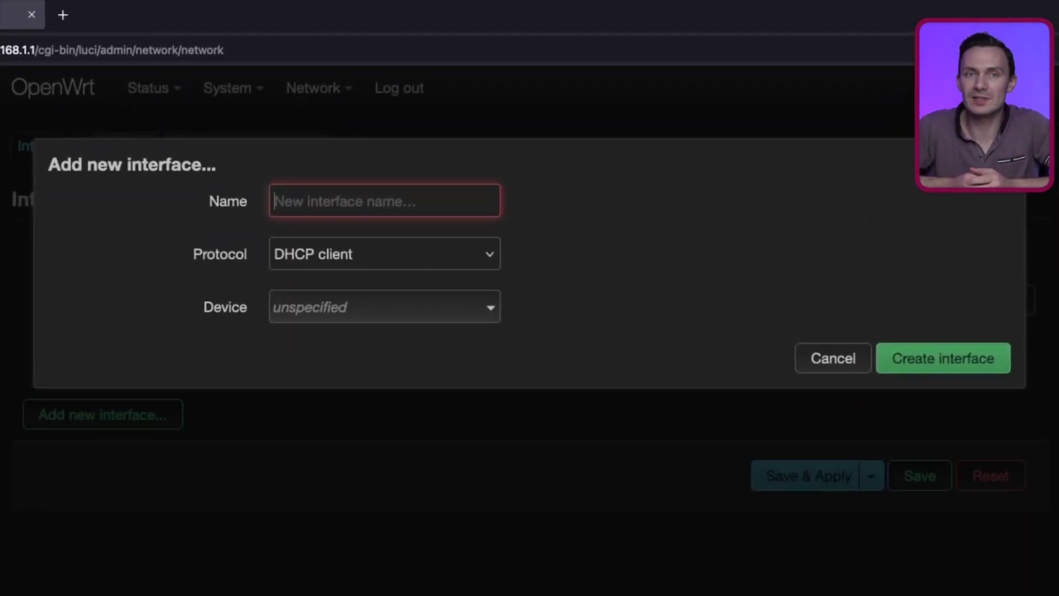
text(wan)
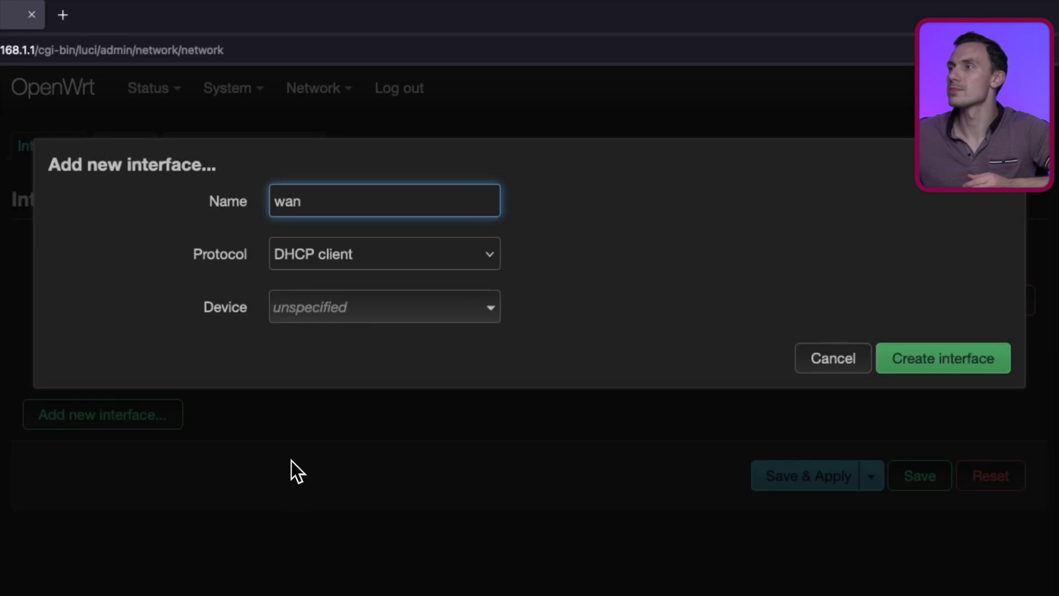
click(359, 305)
click(378, 451)
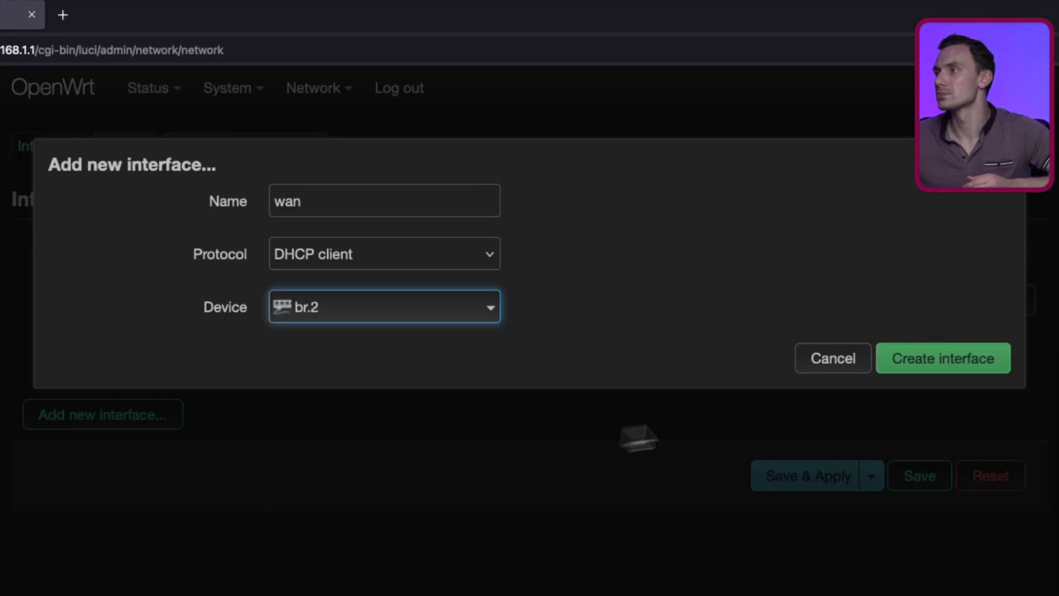
click(936, 361)
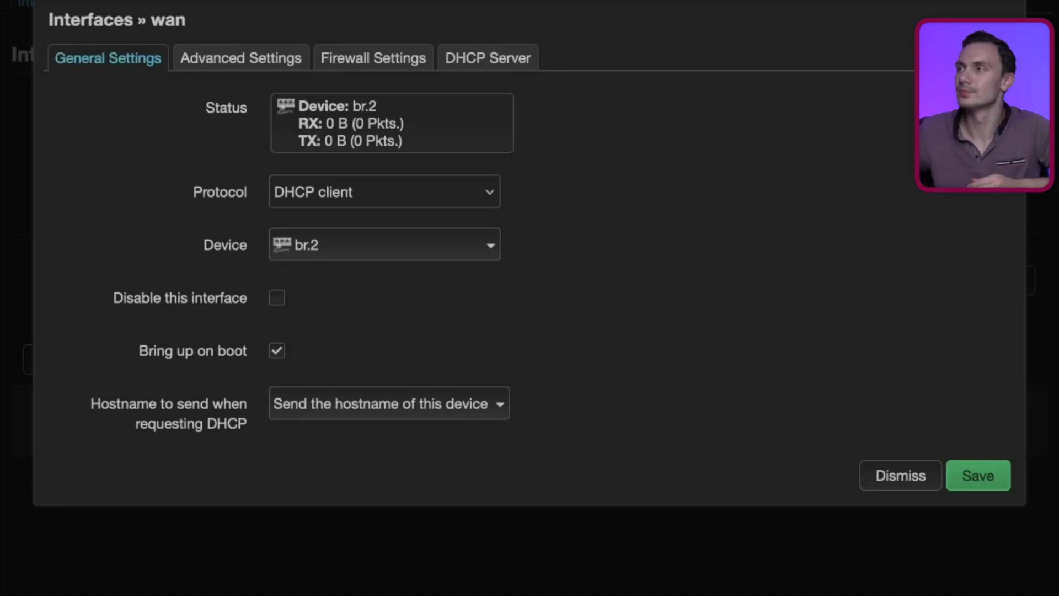
Keep wan in the wan firewall zone, close its editor, and Save & Apply.
click(381, 62)
click(378, 111)
click(321, 221)
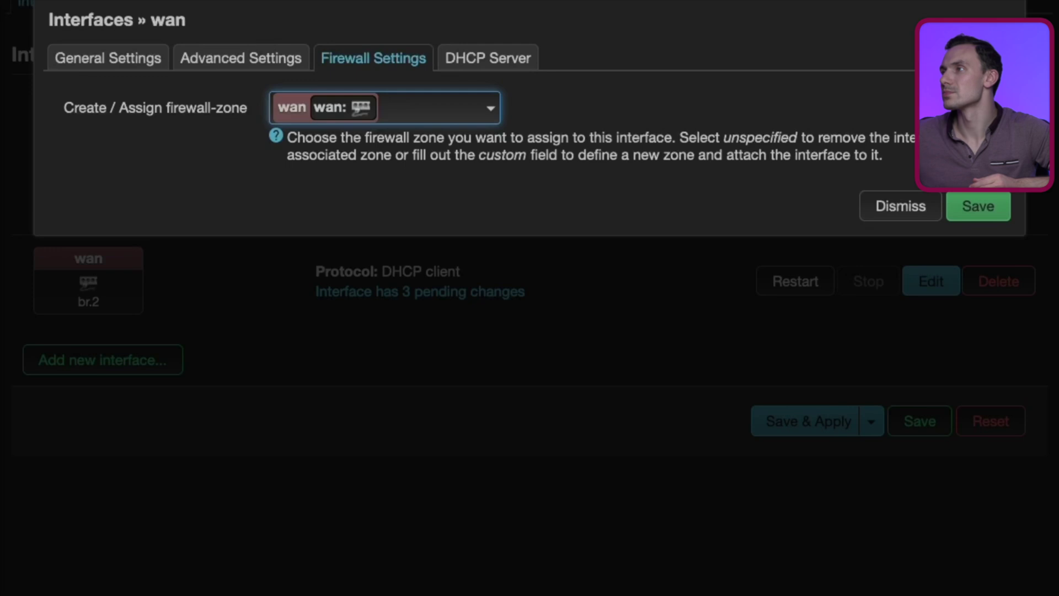
click(920, 214)
click(717, 384)
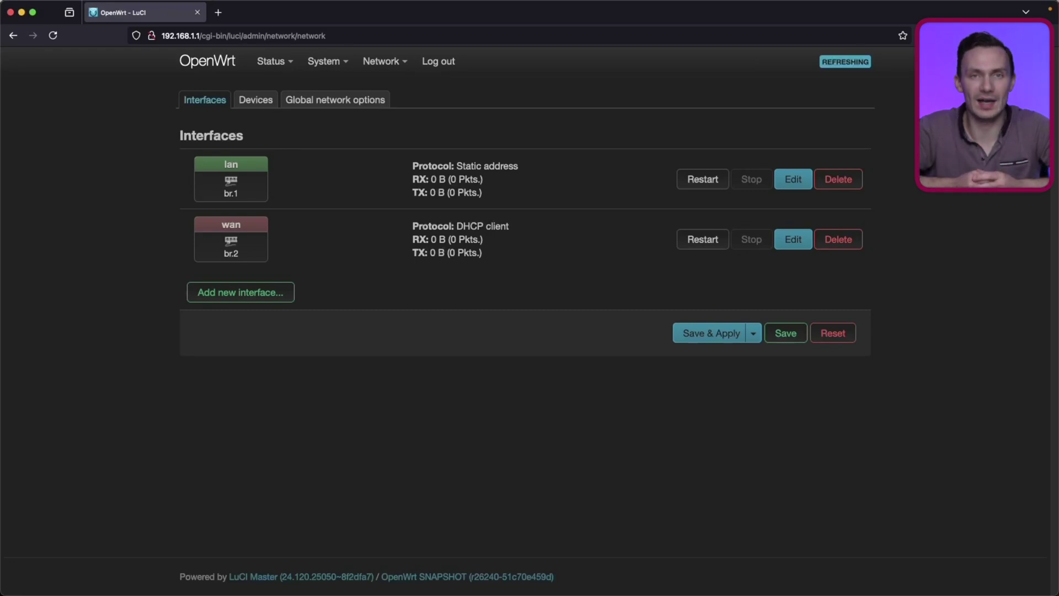
In a new Firefox tab, log in to the Aruba Instant On switch at 192.168.1.1 with the switch password.
key(super+t)
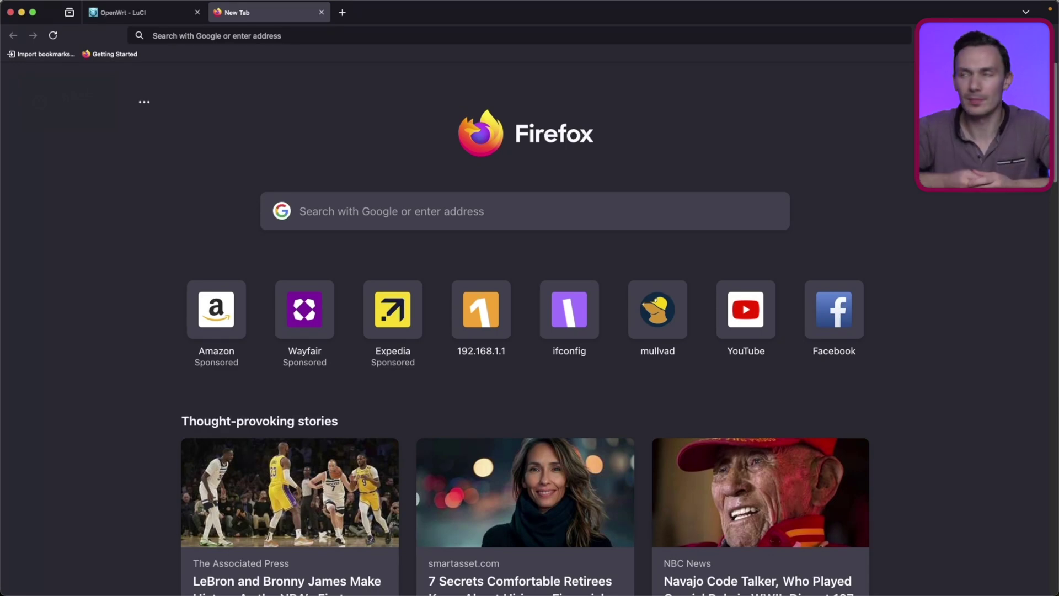
click(398, 37)
text(http://192.168.)
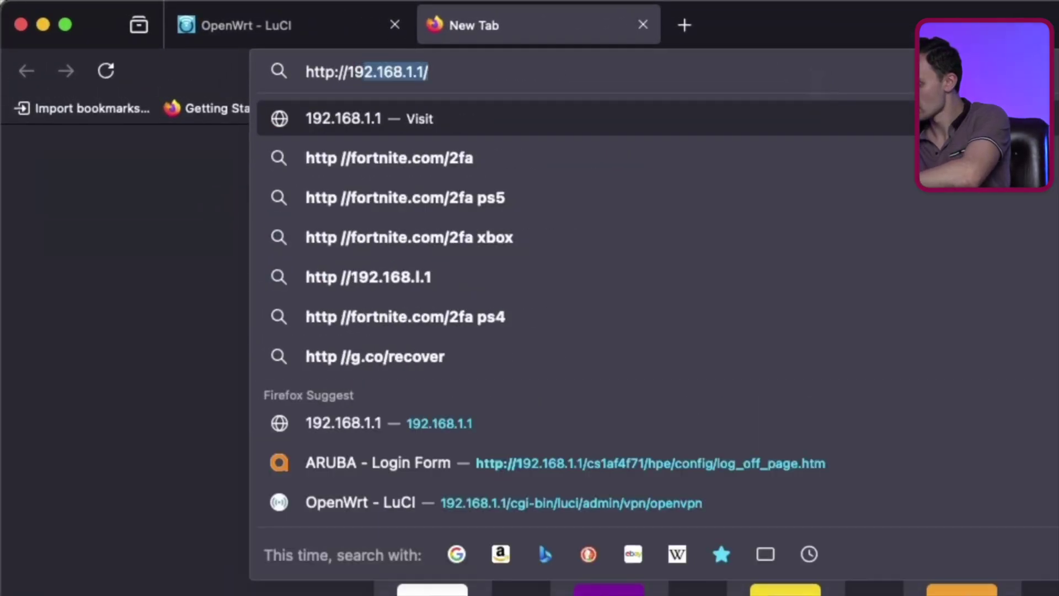
key(Return)
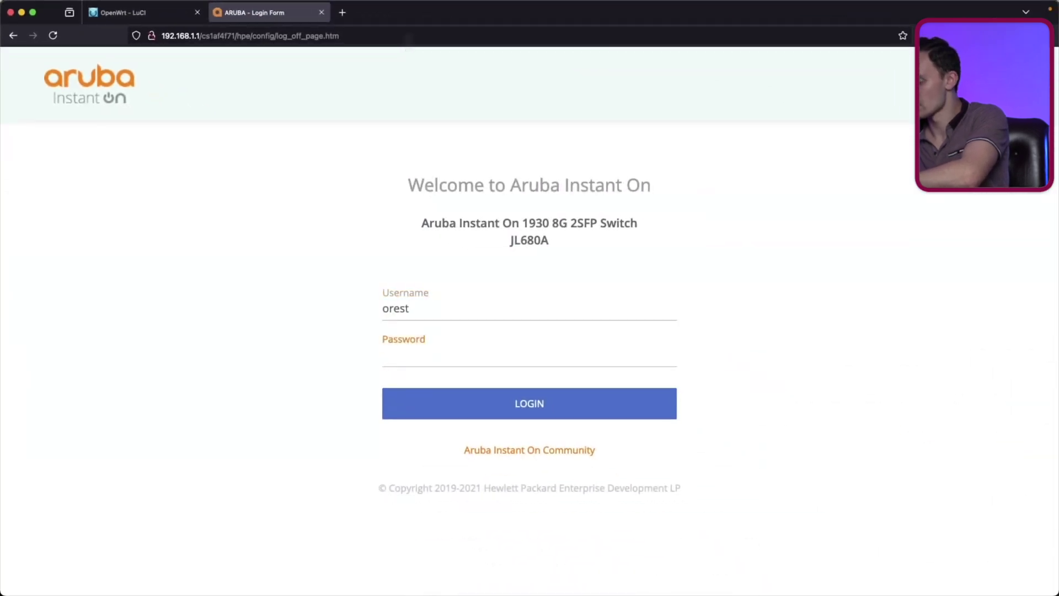
text(**********)
key(Return)
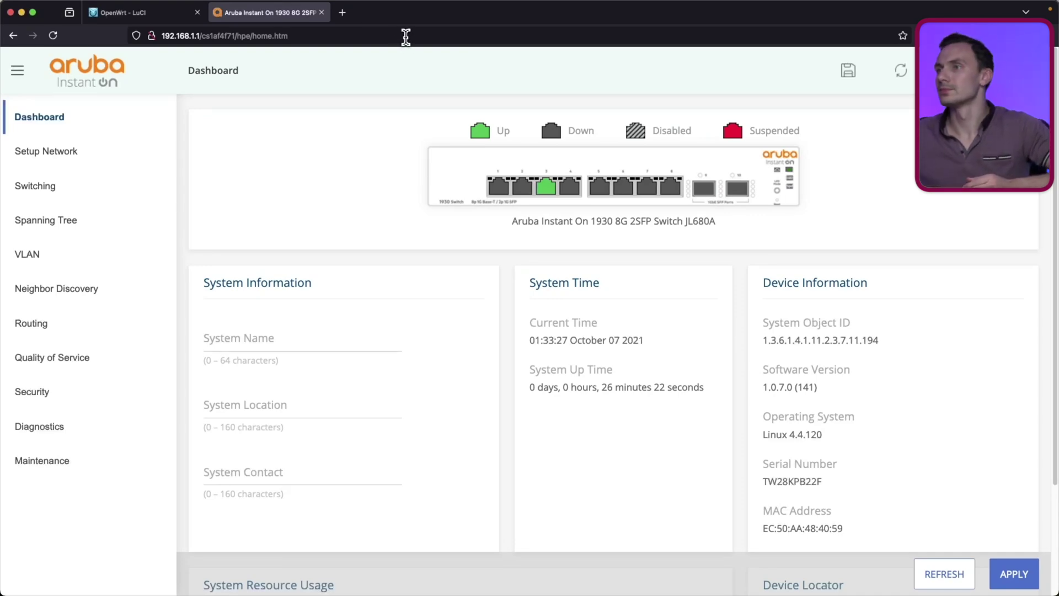
Open VLAN > VLAN Configuration in the switch's left sidebar.
click(27, 253)
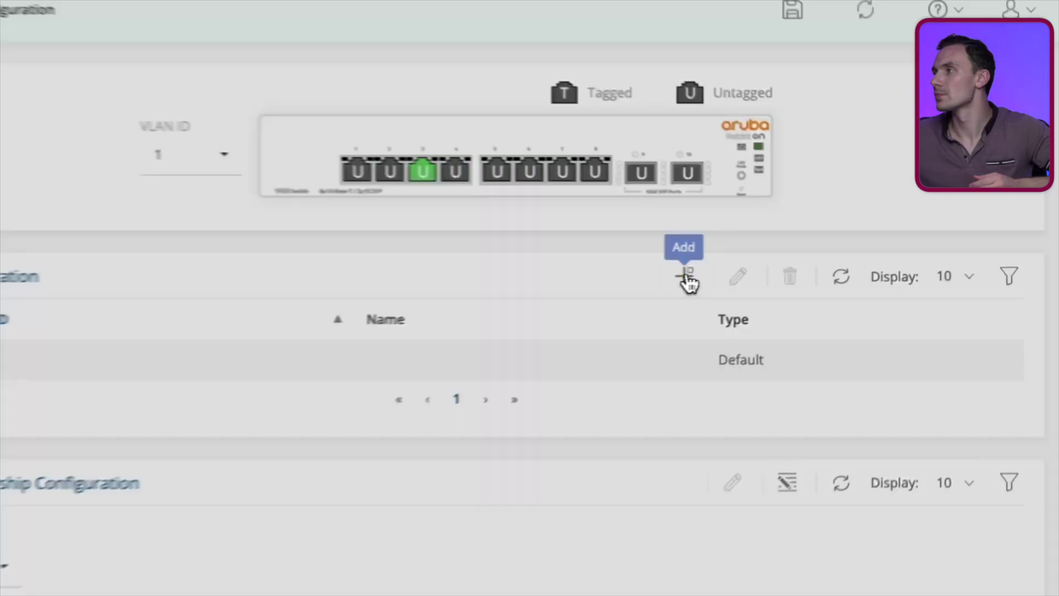
Add static VLAN ID 2 named WAN and save the switch configuration.
click(778, 263)
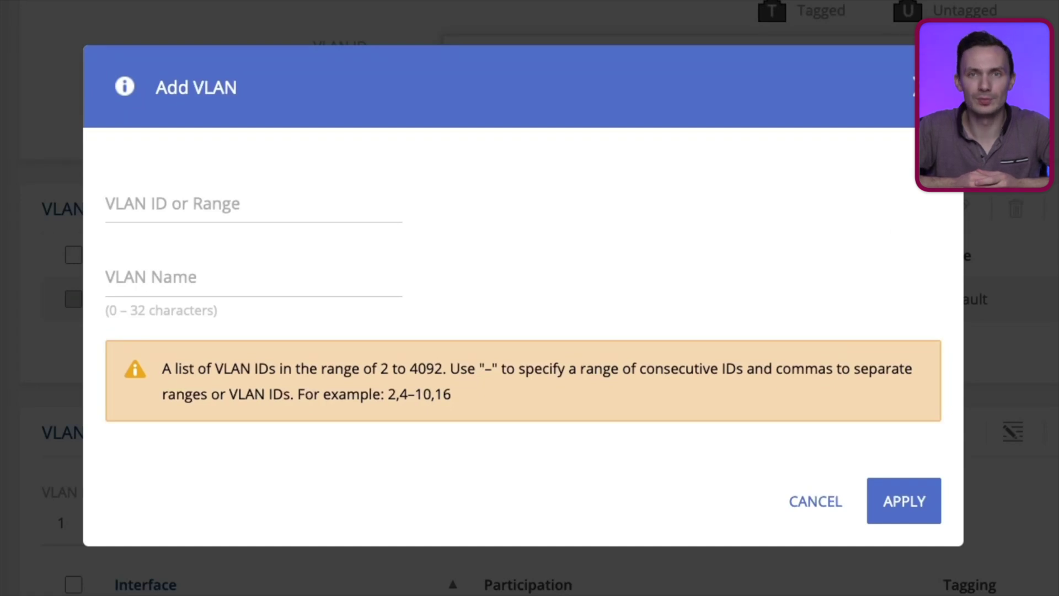
click(307, 208)
text(2)
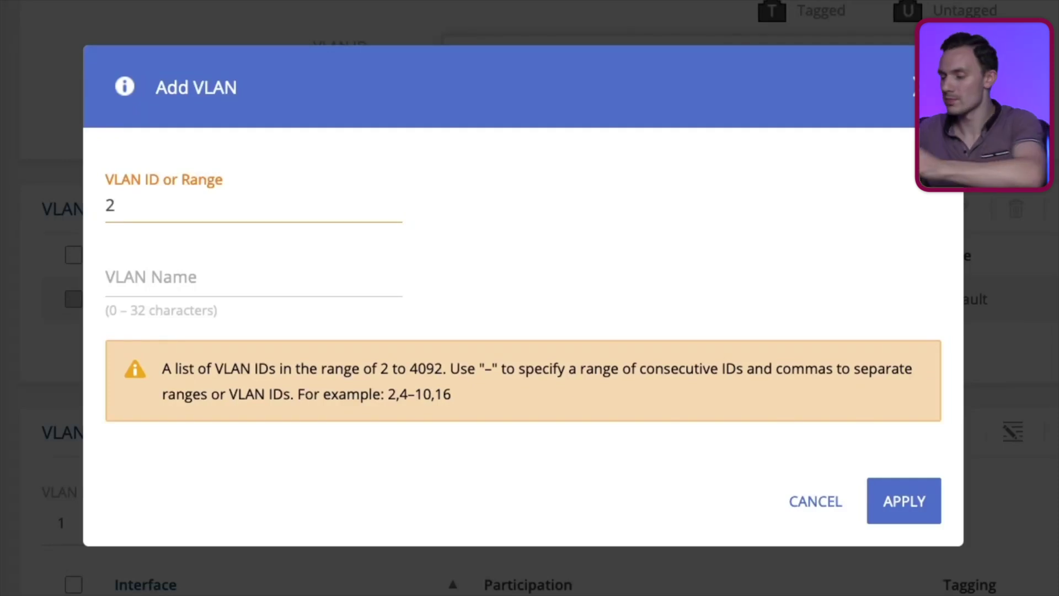
click(254, 279)
text(WAN)
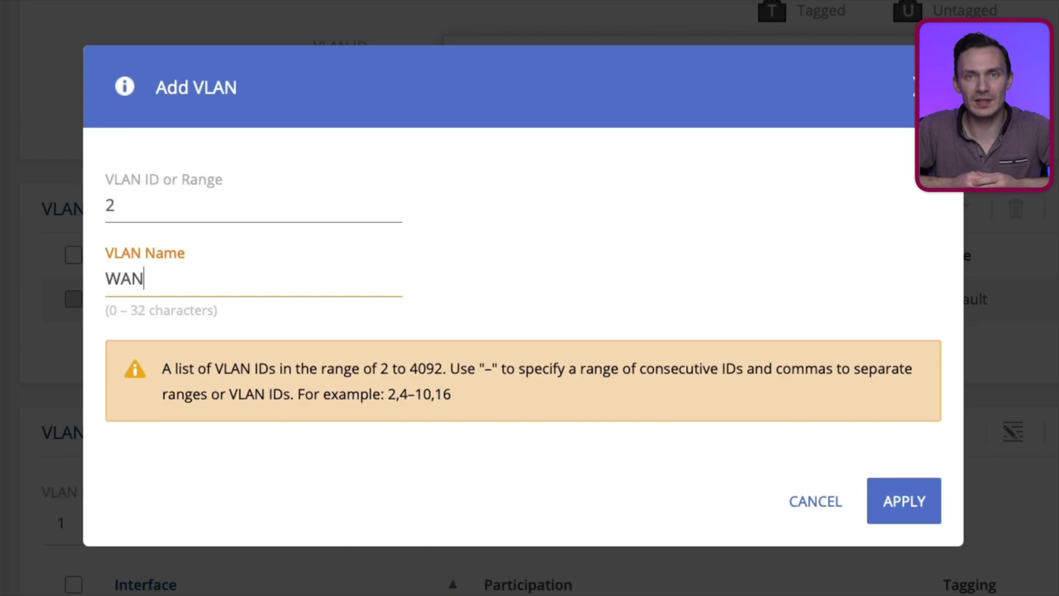
click(905, 501)
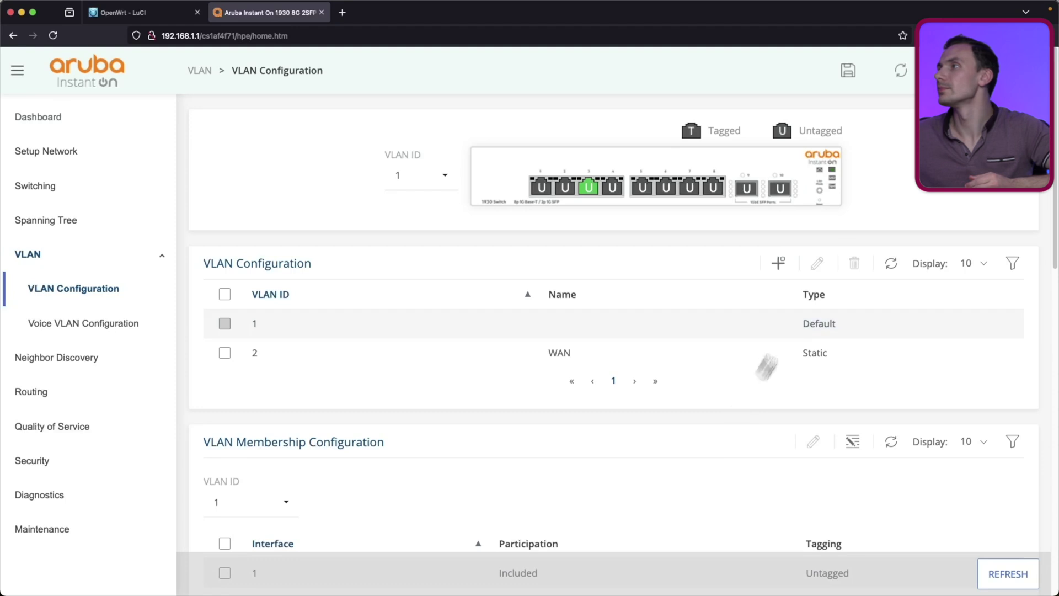
click(849, 70)
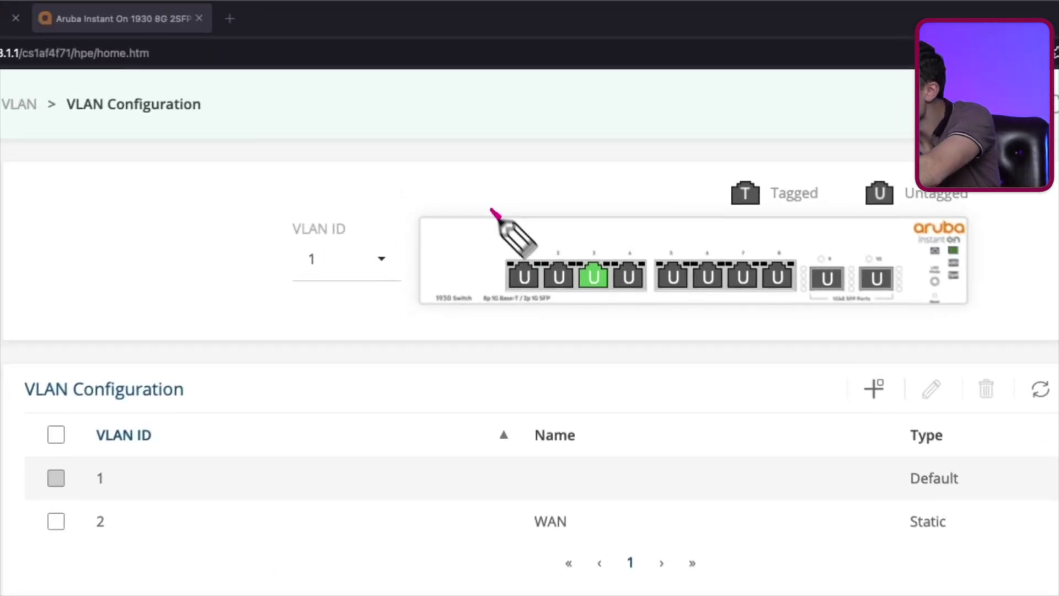
mouse_move(522, 142)
mouse_down()
mouse_move(500, 126)
mouse_move(542, 106)
mouse_move(551, 148)
mouse_up()
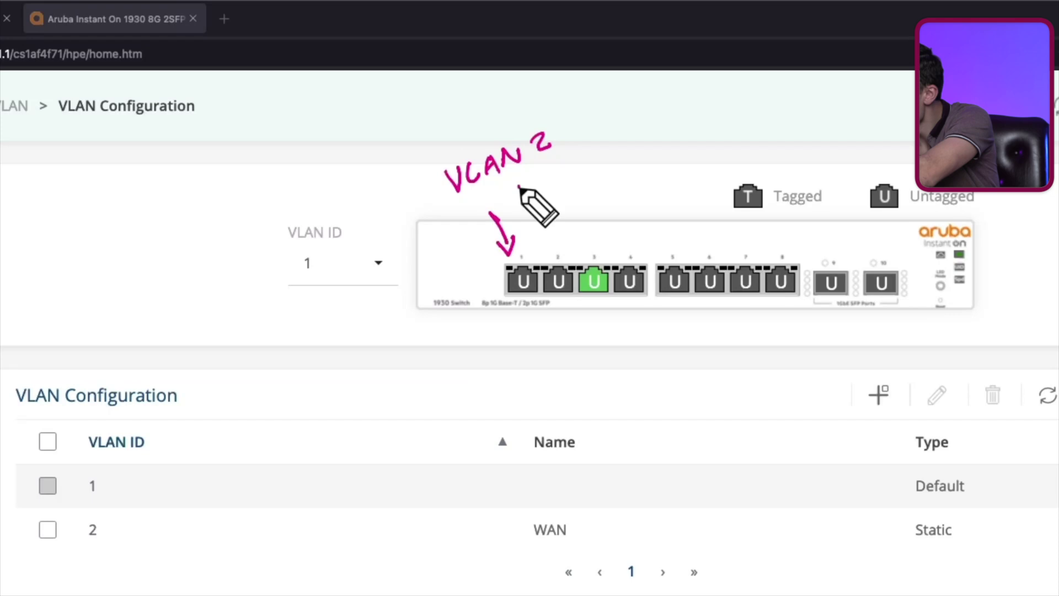
mouse_move(520, 179)
mouse_down()
mouse_move(552, 188)
mouse_move(640, 126)
mouse_up()
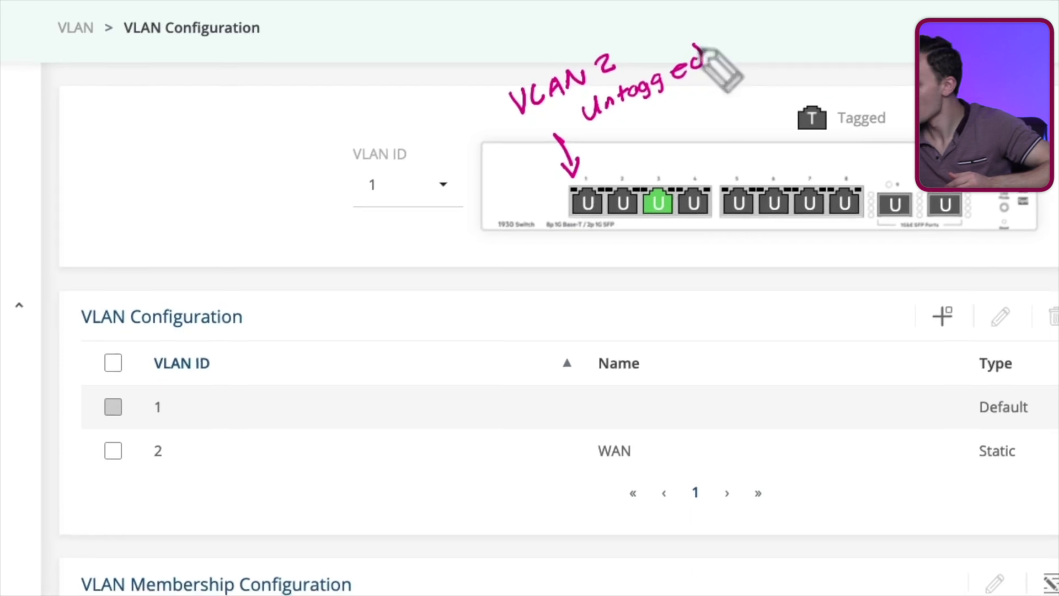
mouse_move(557, 352)
mouse_down()
mouse_move(557, 305)
mouse_move(573, 327)
mouse_up()
drag(550, 370, 570, 368)
drag(575, 361, 587, 384)
drag(588, 387, 602, 362)
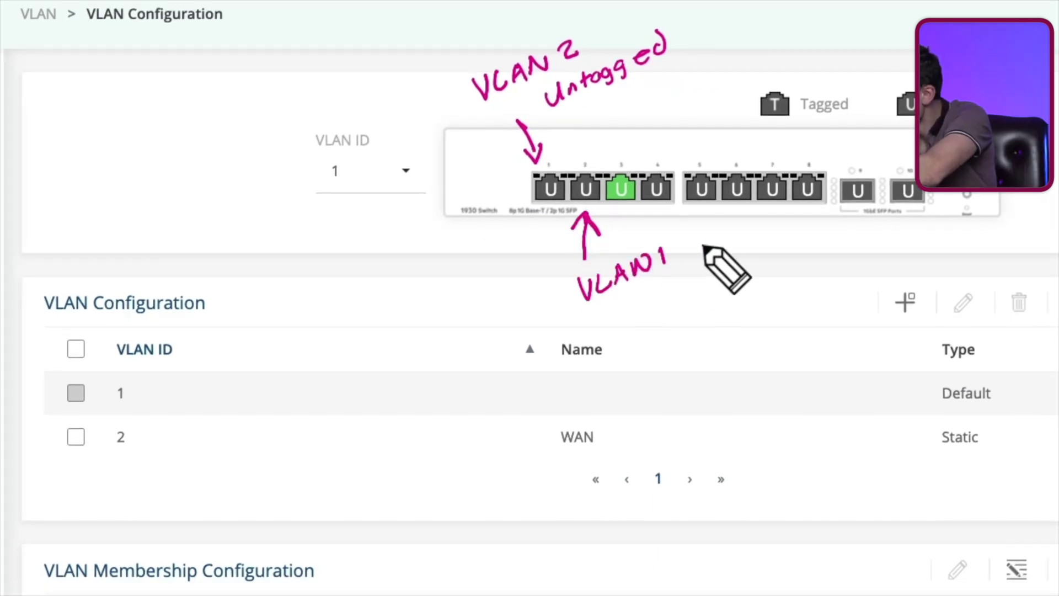
drag(689, 232, 711, 248)
drag(596, 312, 617, 312)
drag(619, 309, 629, 327)
mouse_move(633, 305)
mouse_down()
mouse_move(632, 323)
mouse_move(697, 300)
mouse_move(726, 277)
mouse_up()
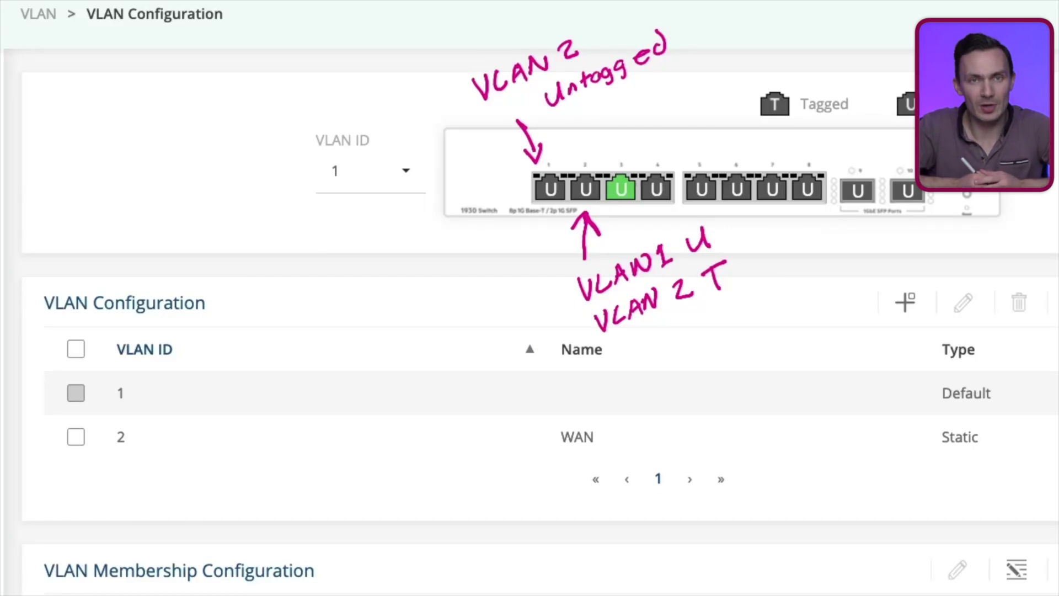
drag(546, 239, 572, 201)
drag(521, 251, 536, 275)
drag(538, 248, 553, 267)
drag(459, 201, 522, 186)
mouse_move(328, 274)
mouse_down()
mouse_move(416, 300)
mouse_move(436, 237)
mouse_up()
drag(318, 331, 467, 267)
drag(348, 345, 459, 288)
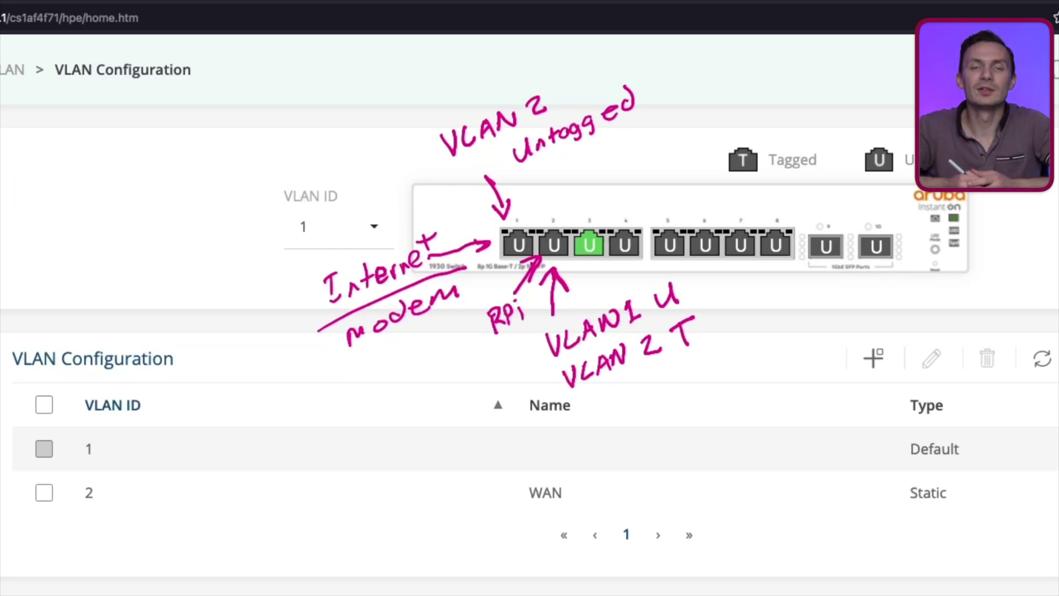
mouse_move(592, 200)
mouse_down()
mouse_move(627, 170)
mouse_move(681, 160)
mouse_move(712, 128)
mouse_move(771, 110)
mouse_up()
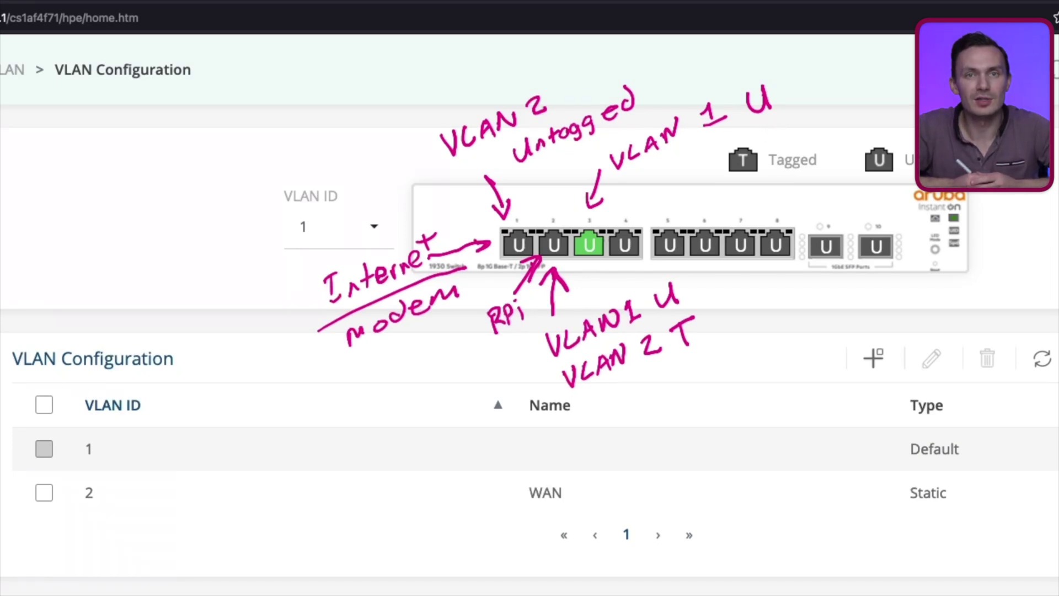
drag(627, 188, 690, 175)
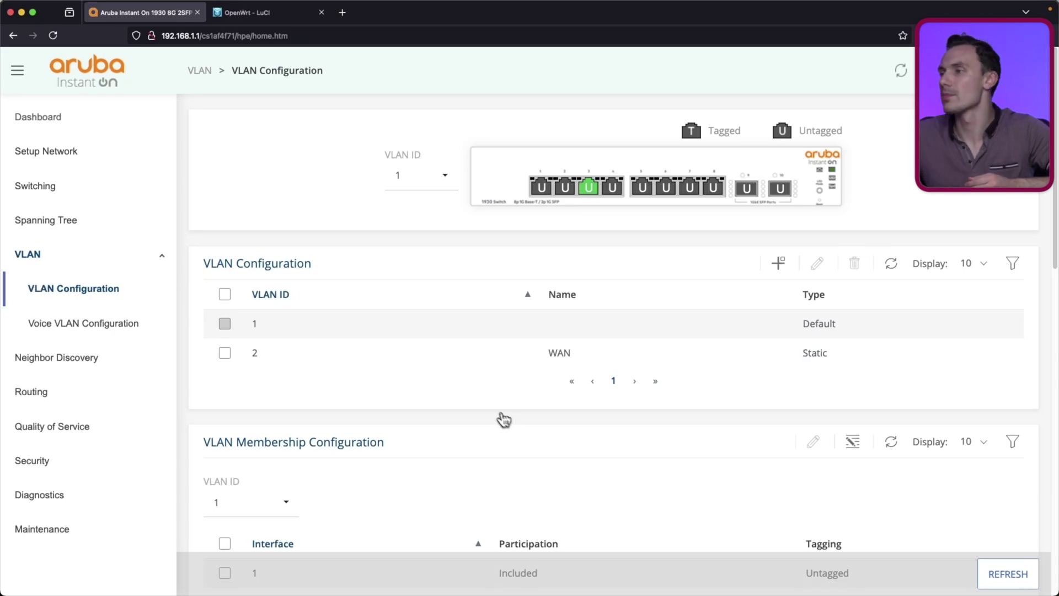
In VLAN 2 membership, set interface 1 to Include, Untagged.
click(257, 504)
click(259, 551)
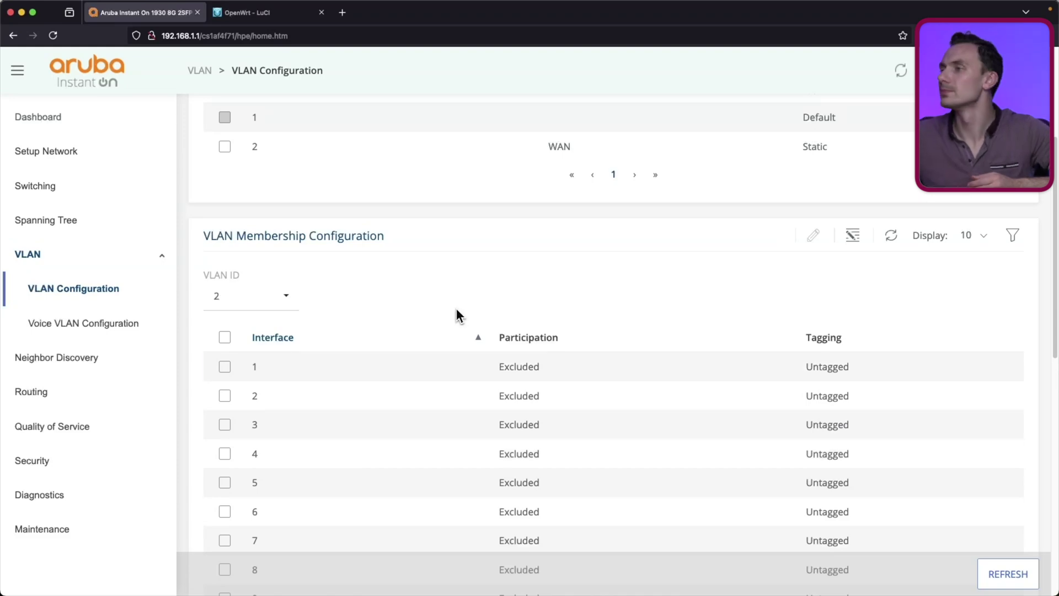
click(225, 367)
click(814, 235)
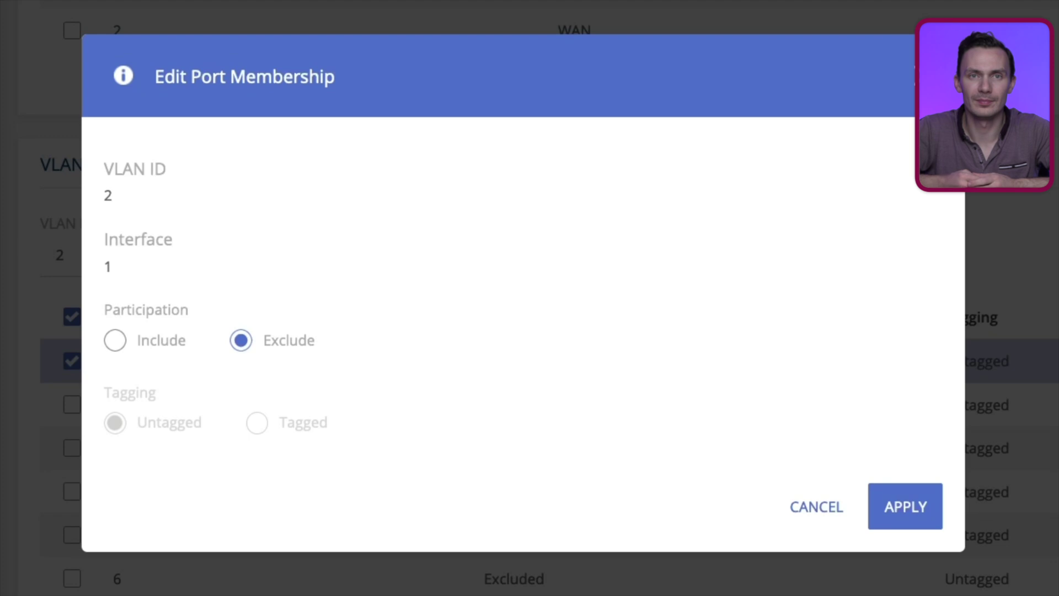
click(115, 341)
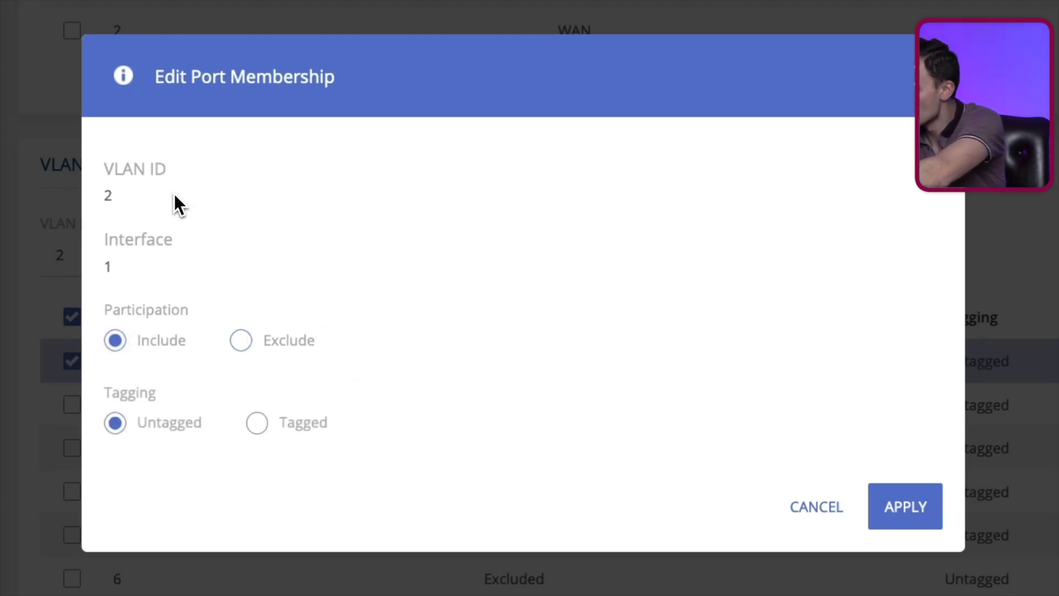
drag(170, 194, 228, 188)
drag(166, 264, 216, 262)
mouse_move(130, 292)
mouse_down()
mouse_move(94, 315)
mouse_move(216, 352)
mouse_move(124, 288)
mouse_up()
mouse_move(197, 386)
mouse_down()
mouse_move(105, 439)
mouse_move(197, 386)
mouse_up()
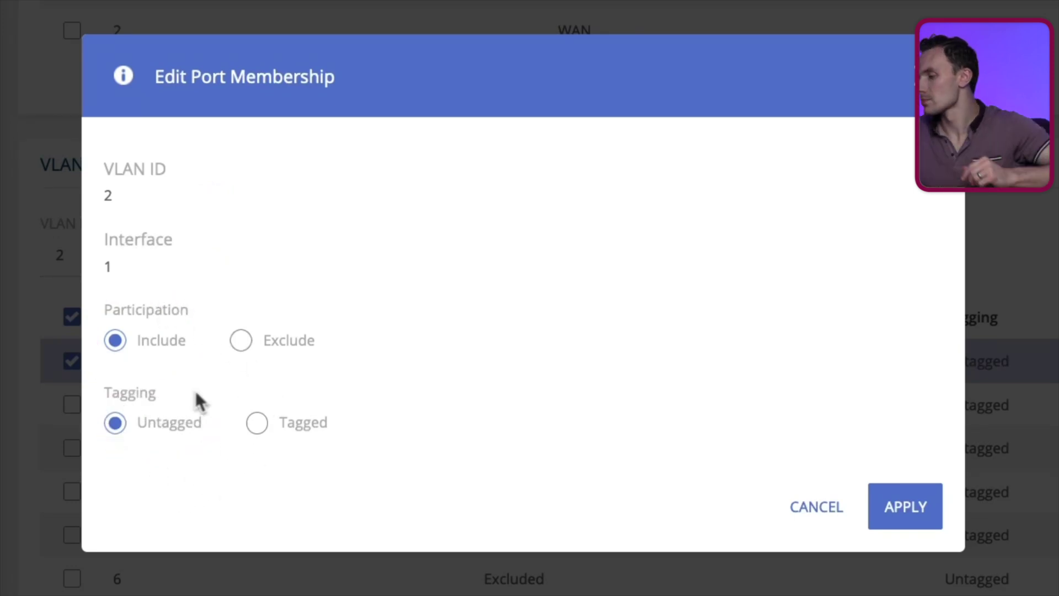
click(904, 506)
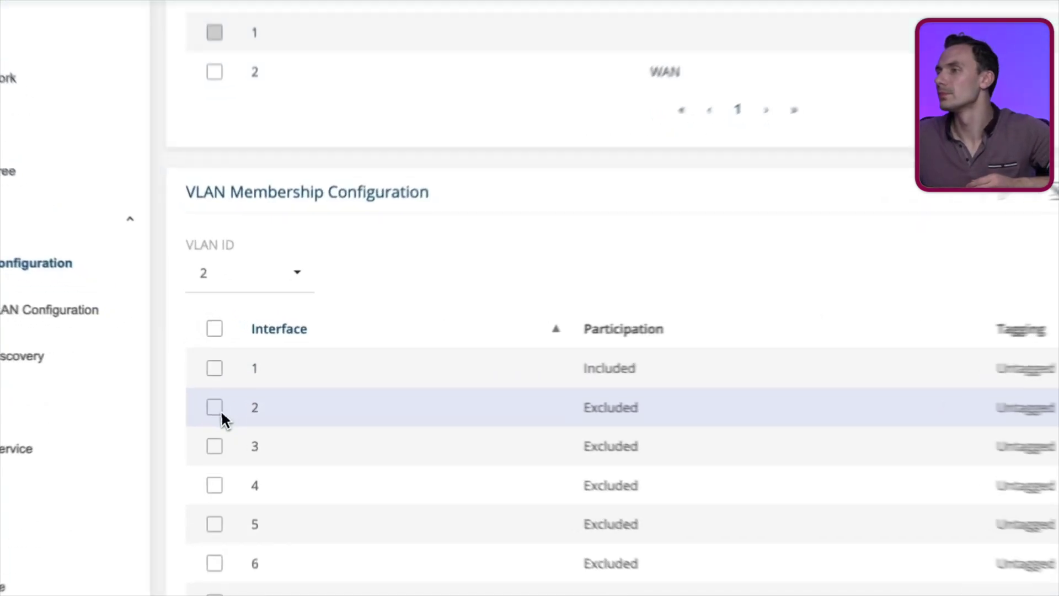
Set interface 2 to Include, Tagged in VLAN 2.
click(224, 396)
click(814, 235)
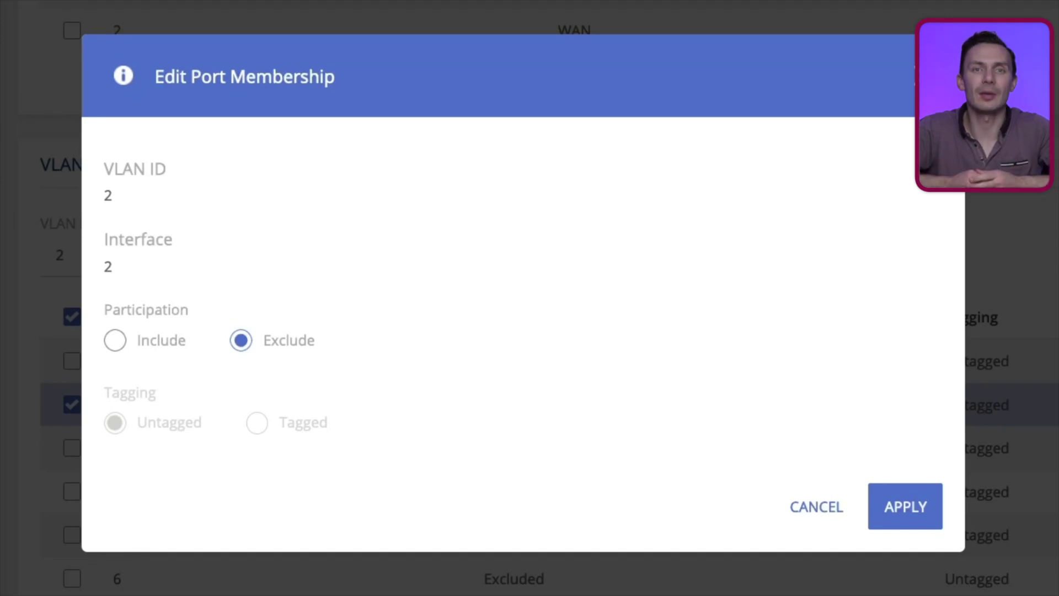
click(115, 341)
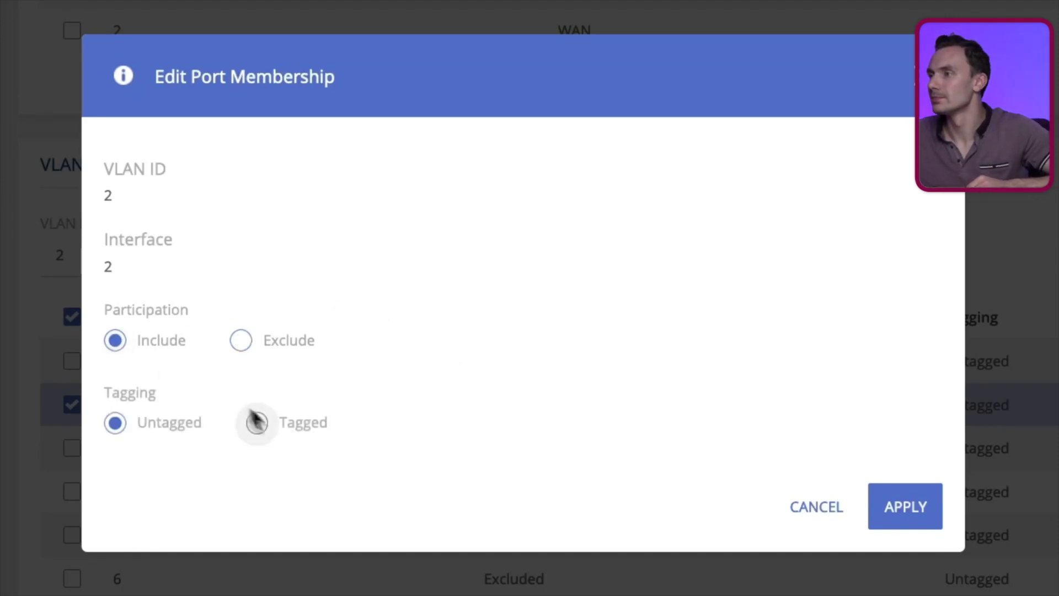
click(268, 422)
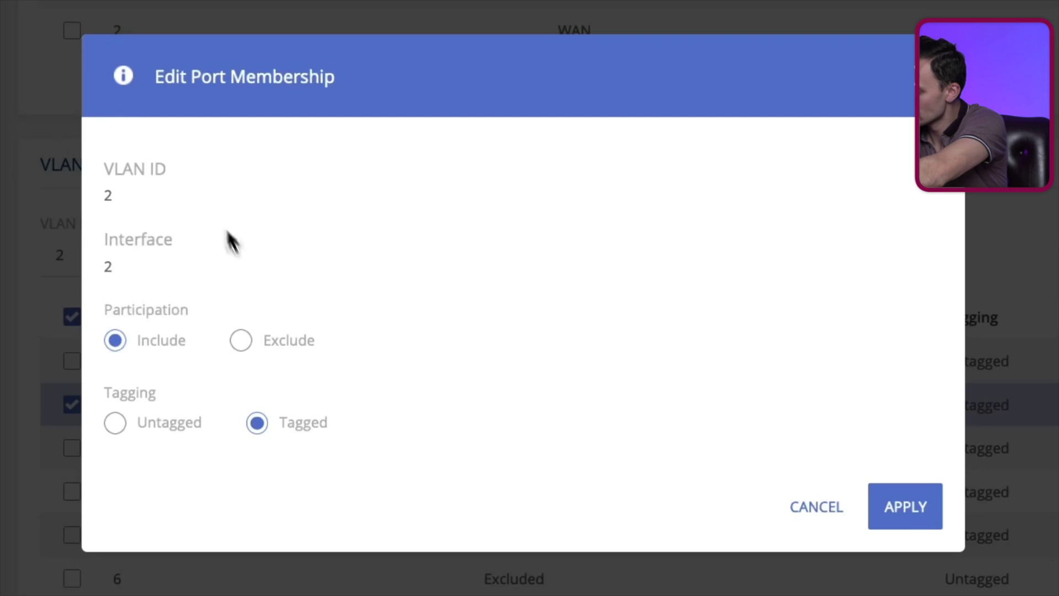
drag(189, 194, 261, 188)
drag(178, 271, 248, 263)
mouse_move(190, 299)
mouse_down()
mouse_move(100, 308)
mouse_move(208, 338)
mouse_move(199, 298)
mouse_up()
mouse_move(253, 394)
mouse_down()
mouse_move(356, 415)
mouse_move(259, 389)
mouse_up()
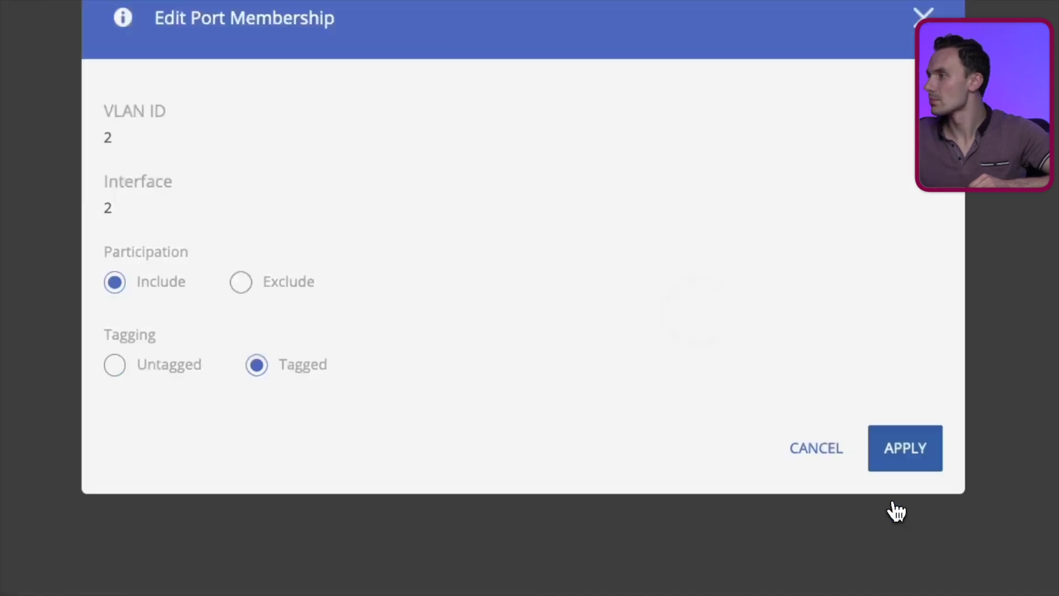
click(905, 507)
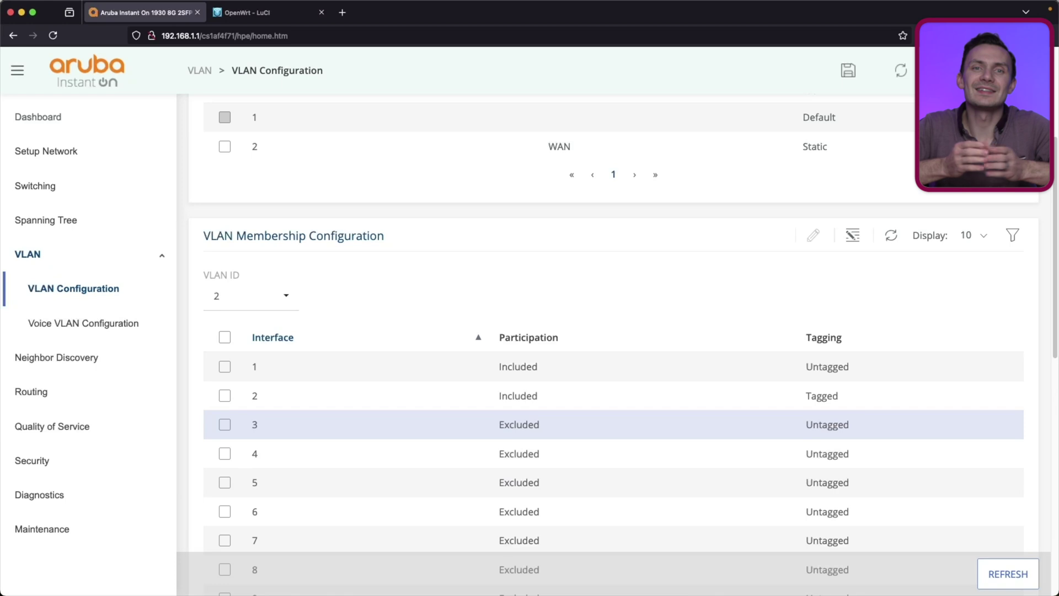
Check VLAN 1 membership shows interface 1 excluded, then save the switch configuration.
click(262, 298)
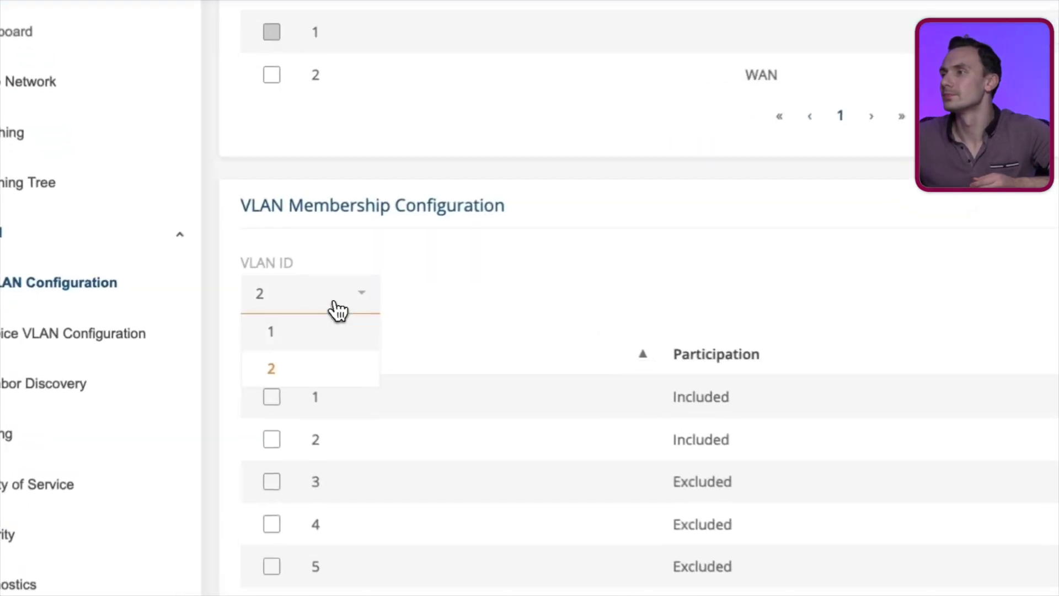
click(227, 322)
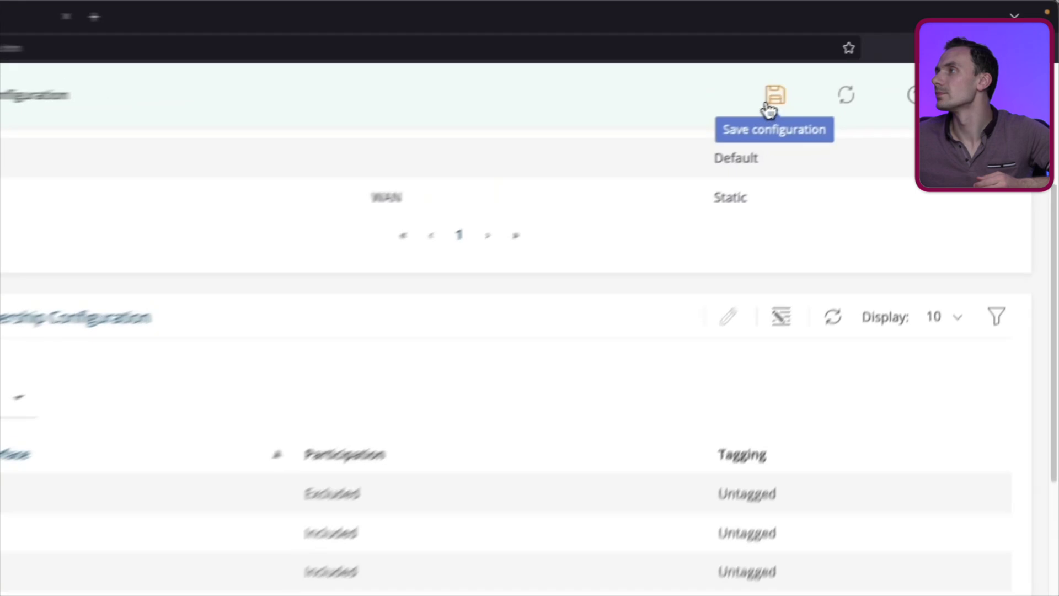
click(772, 100)
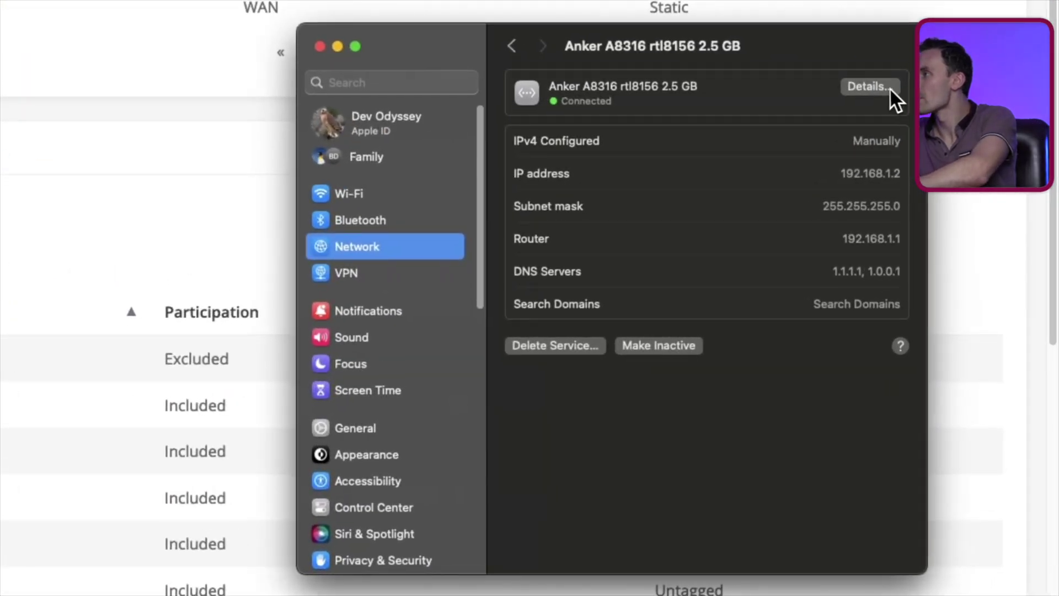
Set the Anker A8316 rtl8156 adapter's IPv4 to Using DHCP, getting 192.168.1.139.
click(889, 88)
click(348, 175)
click(865, 145)
click(851, 104)
click(869, 457)
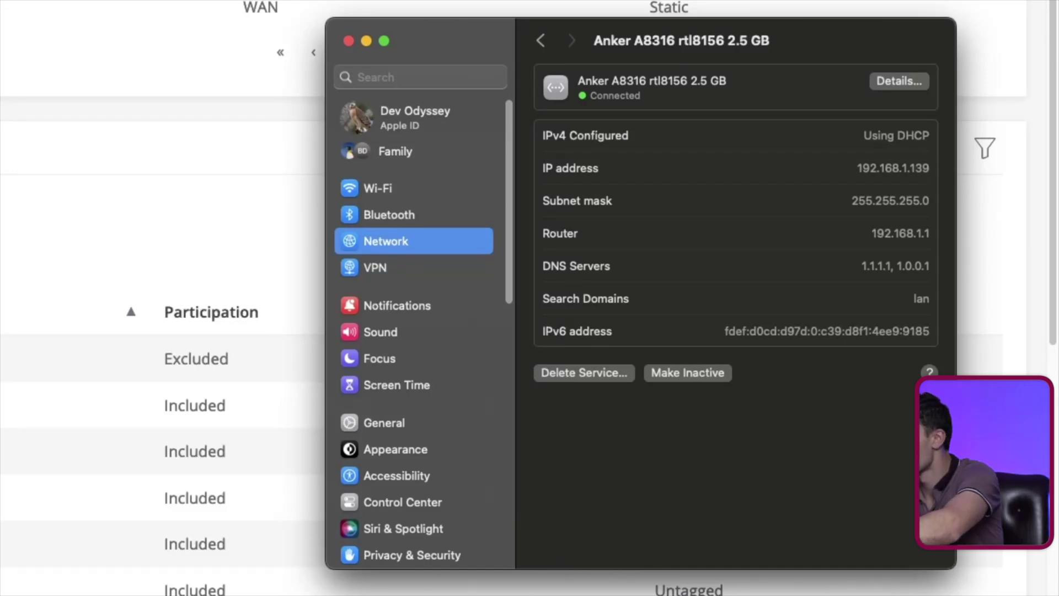
key(ctrl+shift+a)
drag(540, 179, 606, 180)
drag(853, 186, 893, 186)
key(Escape)
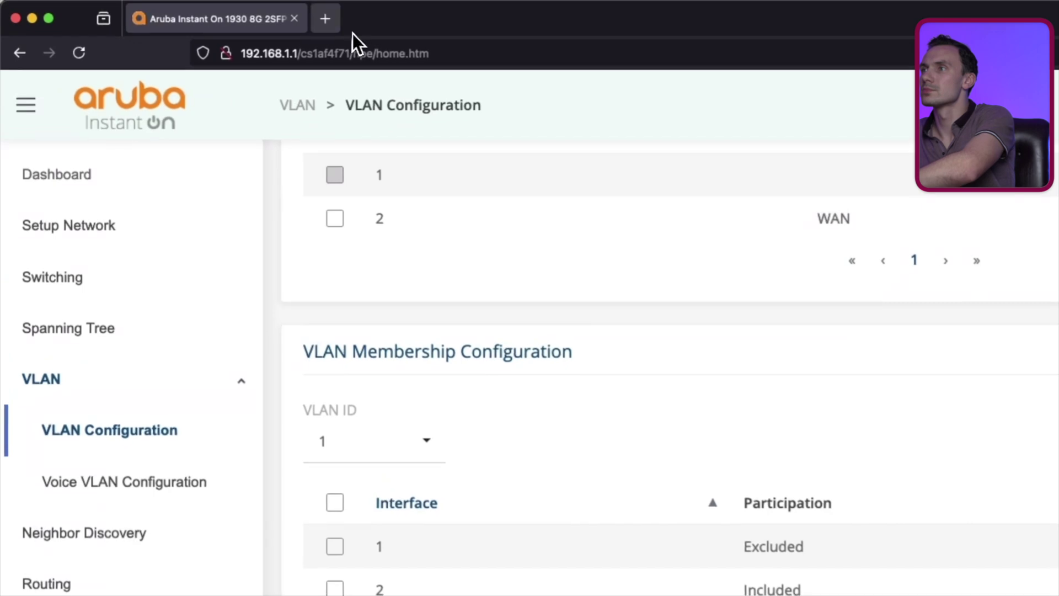
Load LuCI at 192.168.1.1 and check the br.2 wan DHCP address 100.88.66.189/24.
click(342, 12)
text(http://192.168.1.1/)
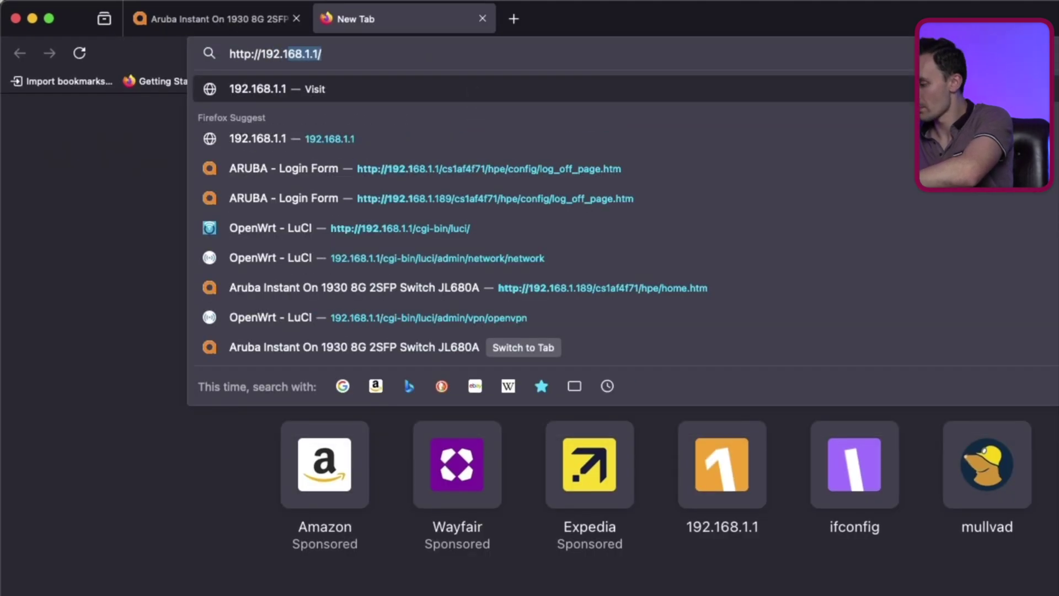
key(Return)
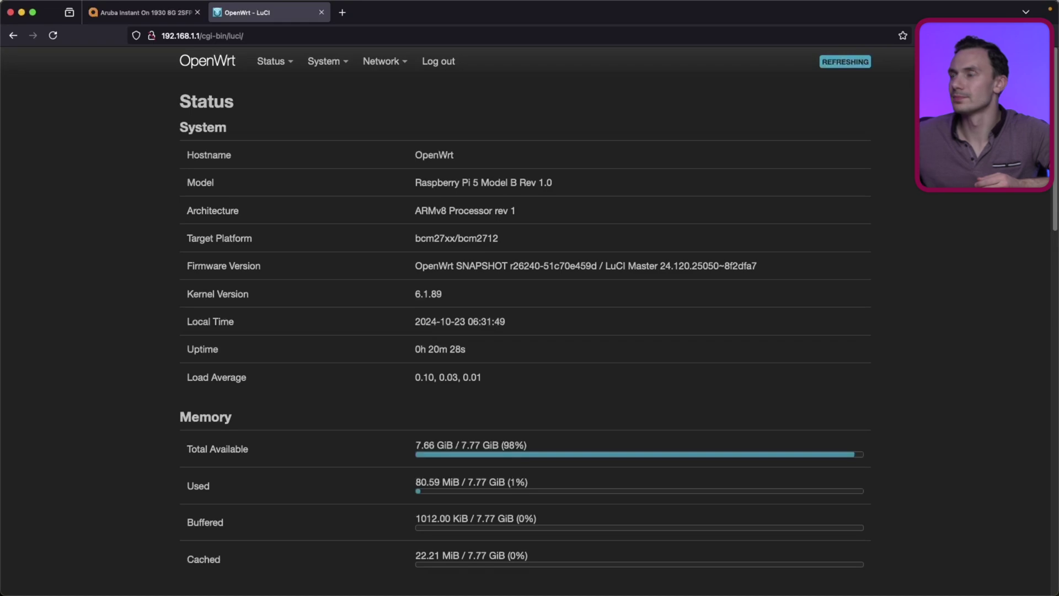
scroll(378, 347, down, 10)
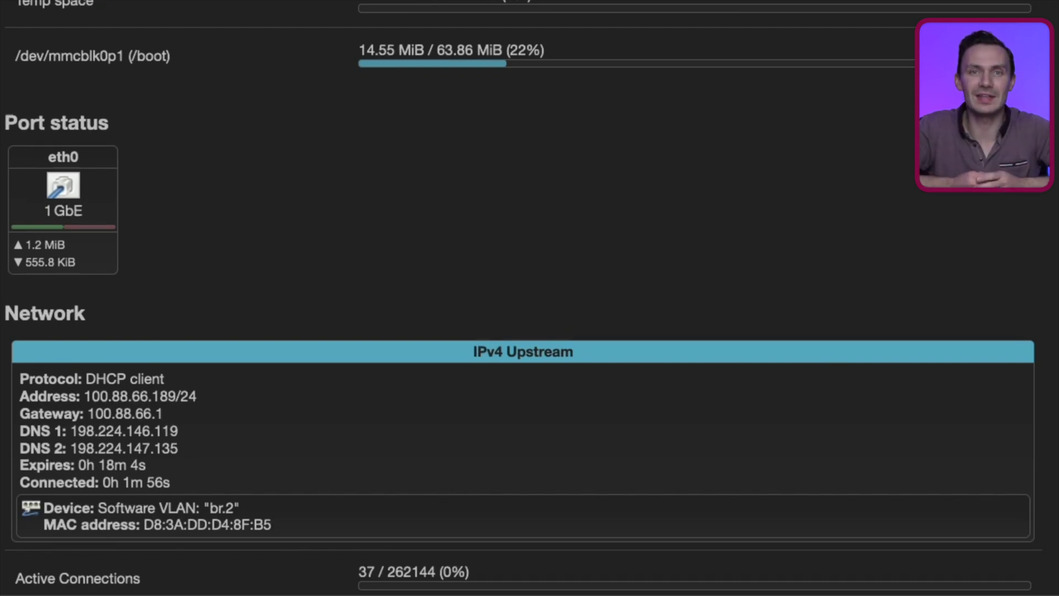
drag(16, 407, 180, 405)
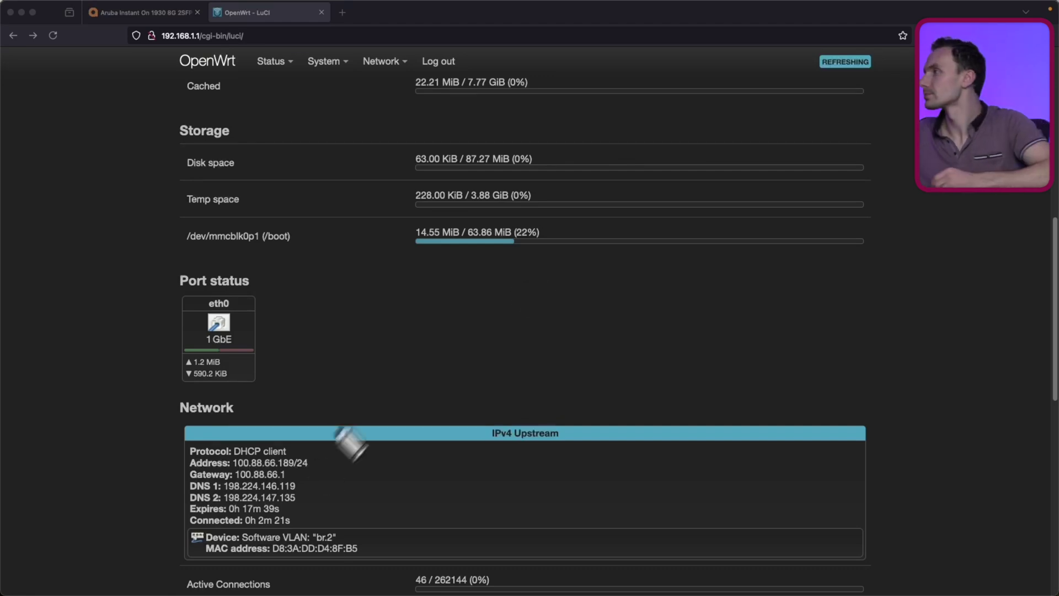
Run ping -b en10 8.8.8.8 in Terminal and stop it after 2 of 2 replies.
key(alt+space)
drag(659, 133, 550, 134)
text(ping -b en10 1.)
key(BackSpace)
key(BackSpace)
text(8.8.8.8)
key(Return)
key(ctrl+c)
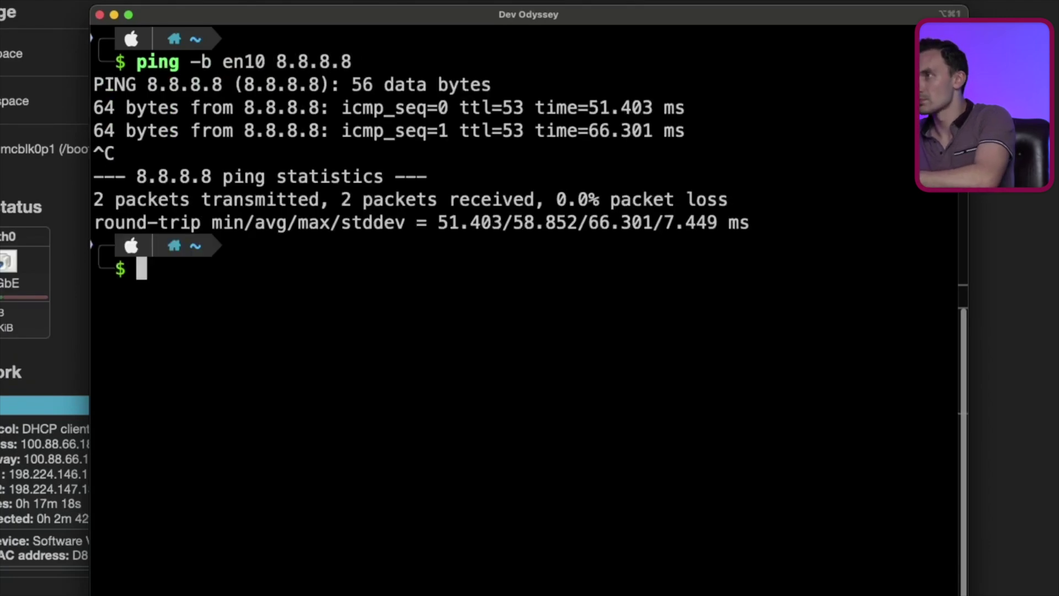